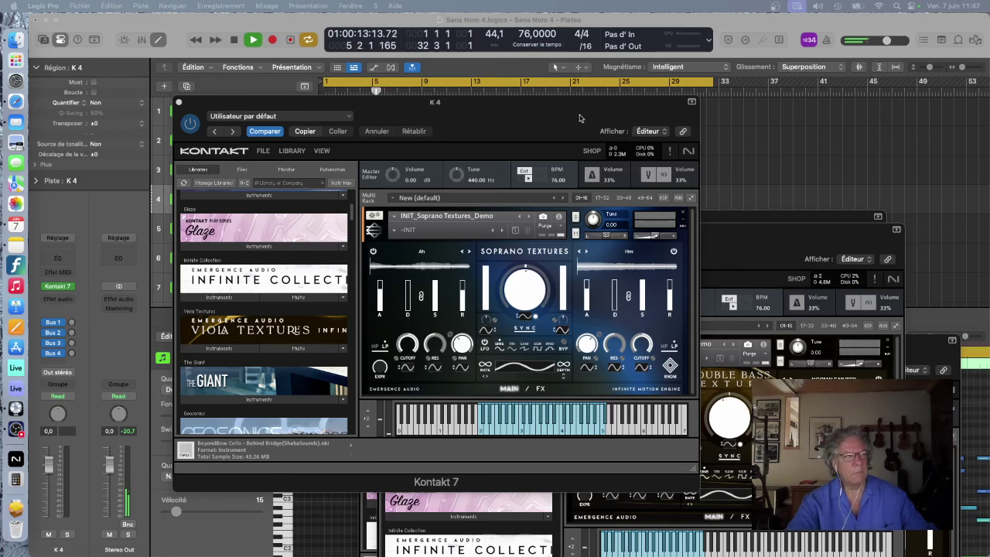
- Select the K 5 Alto track and move the K 4 Kontakt window down to uncover the upper track regions
drag(582, 117, 620, 161)
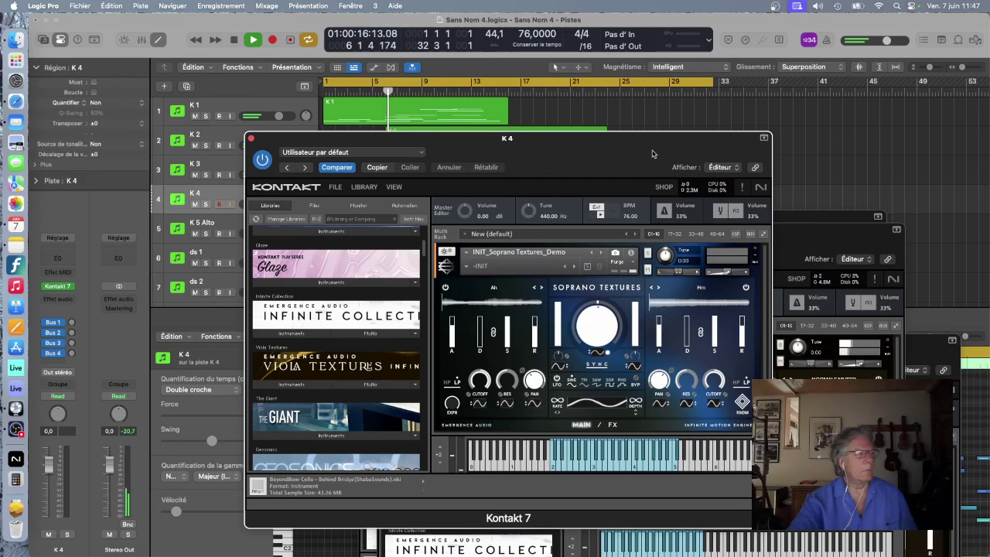
click(214, 223)
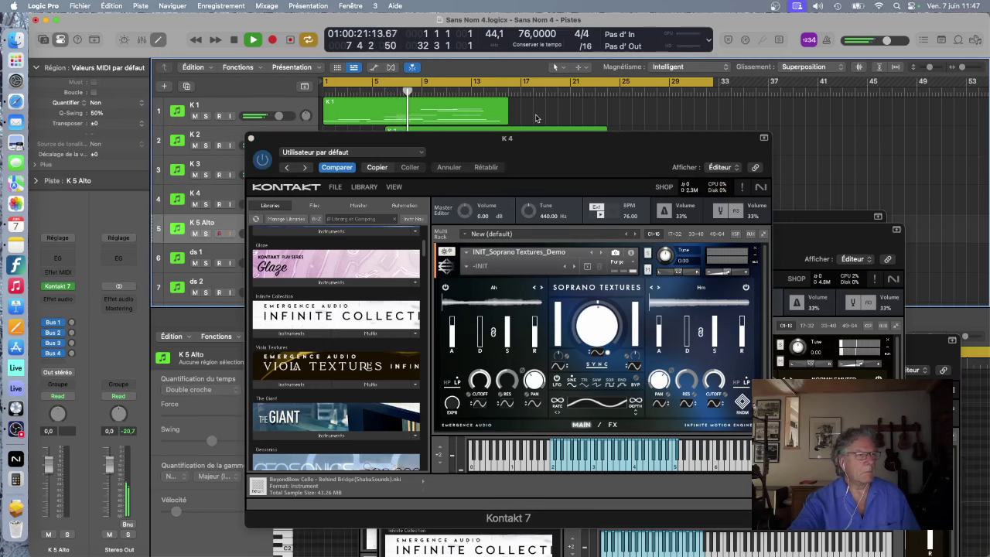
drag(549, 143, 514, 219)
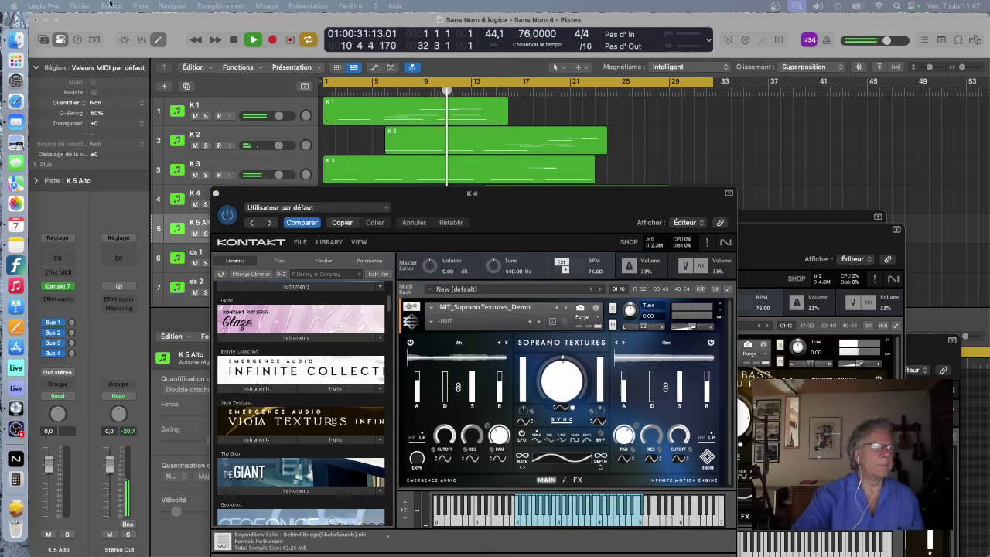
- Turn off the cycle range, move the K 4 Kontakt window lower and stop playback
click(671, 21)
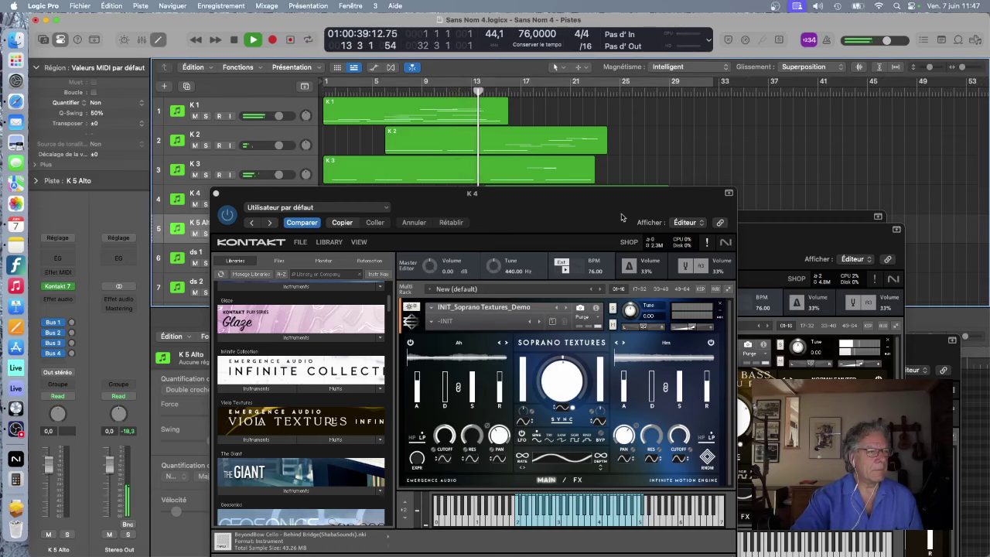
drag(599, 196, 591, 234)
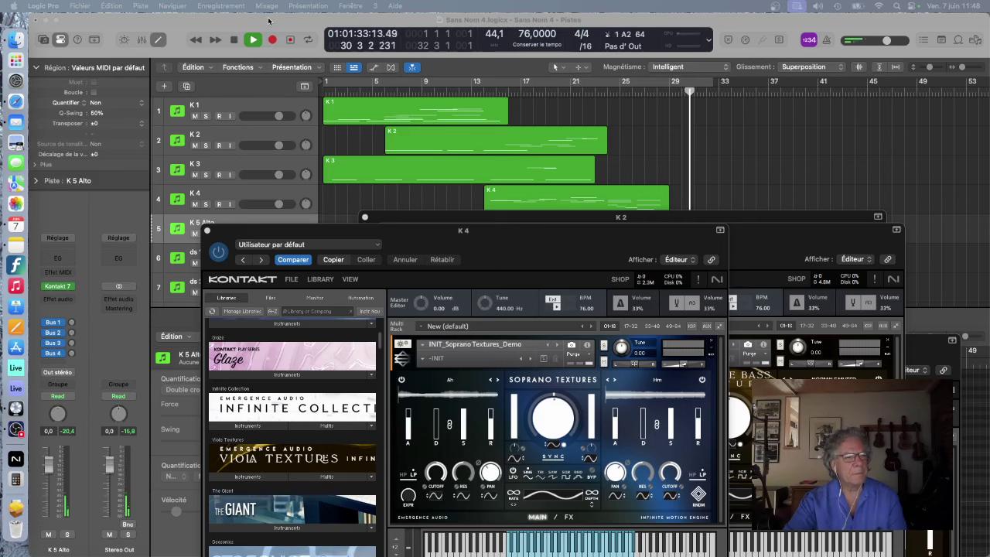
click(234, 40)
click(234, 40)
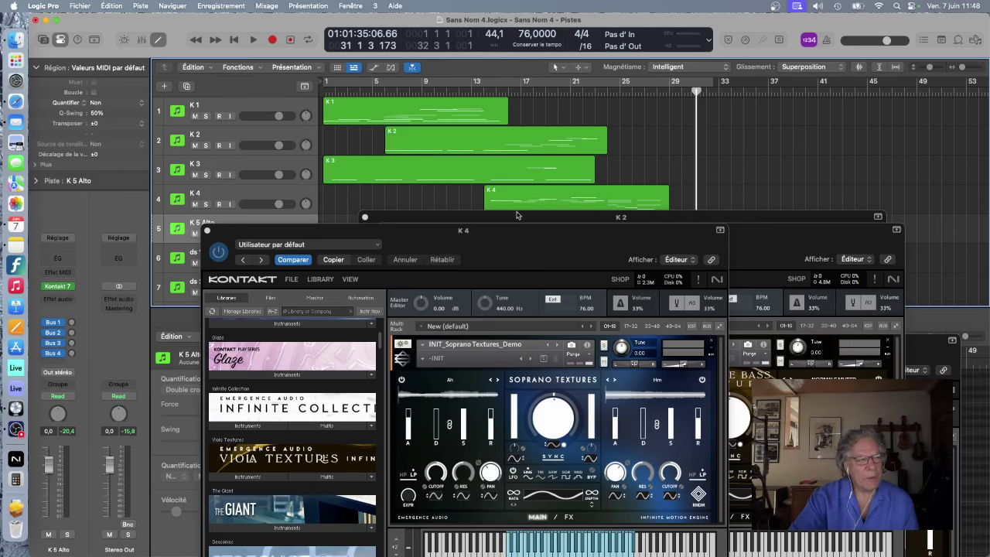
- List the instruments of the Infinite Collection library in the K 4 track's Kontakt browser
drag(546, 247, 432, 101)
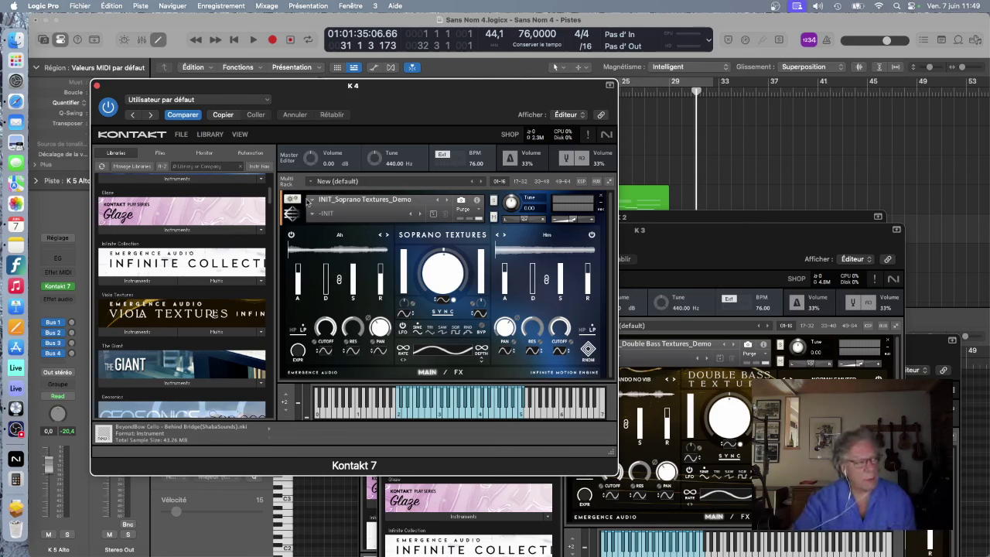
click(138, 283)
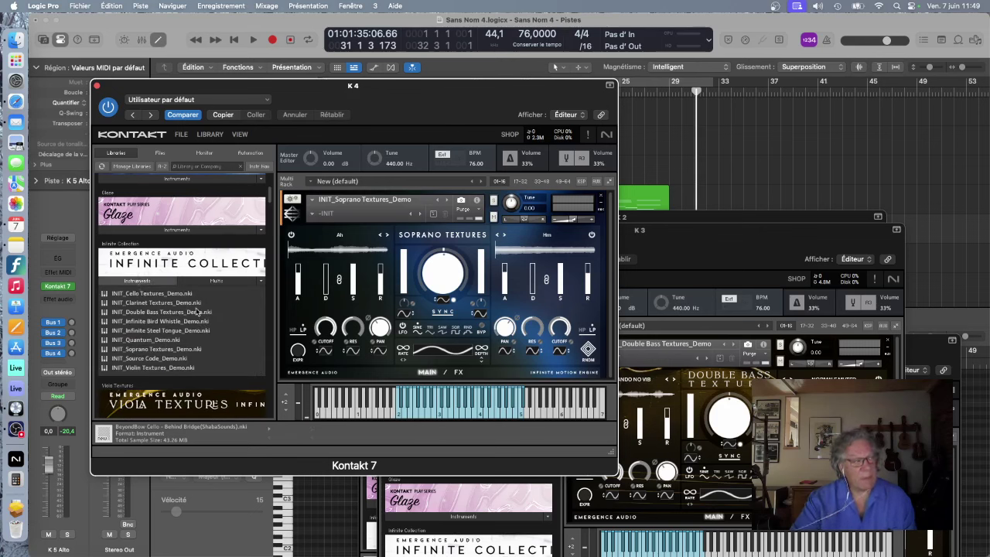
scroll(198, 312, down, 2)
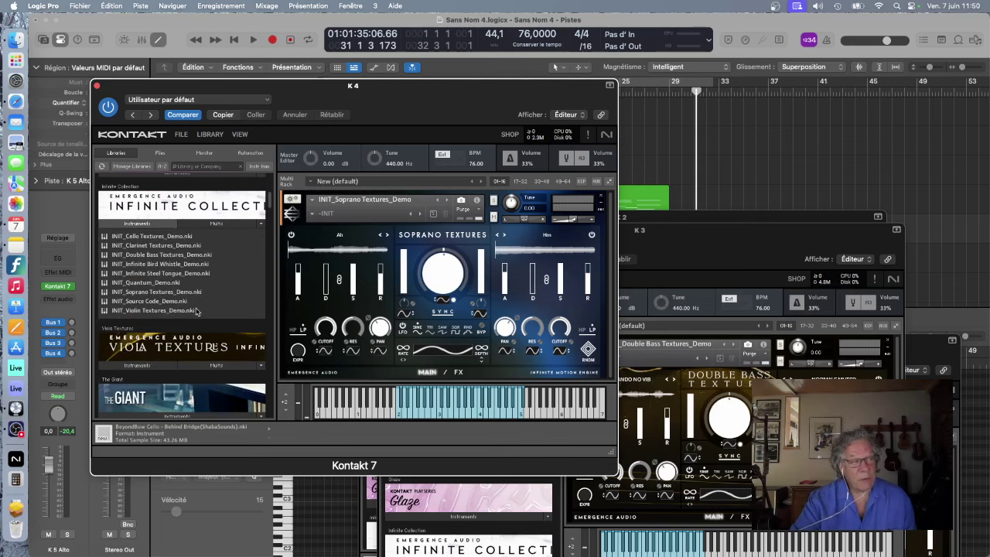
scroll(197, 312, up, 1)
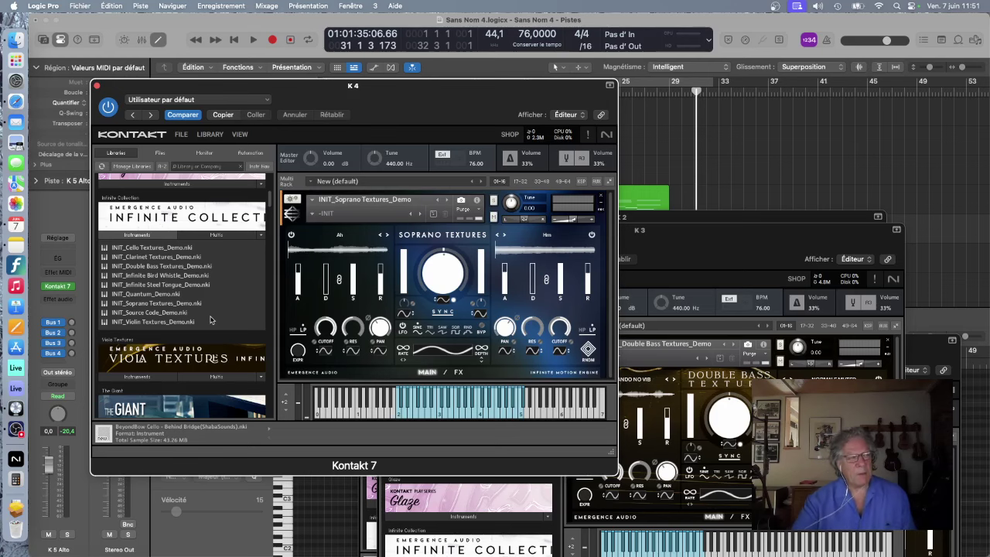
- Select the K 1 track and bring its Cello Textures Kontakt window into full view
drag(375, 99, 526, 335)
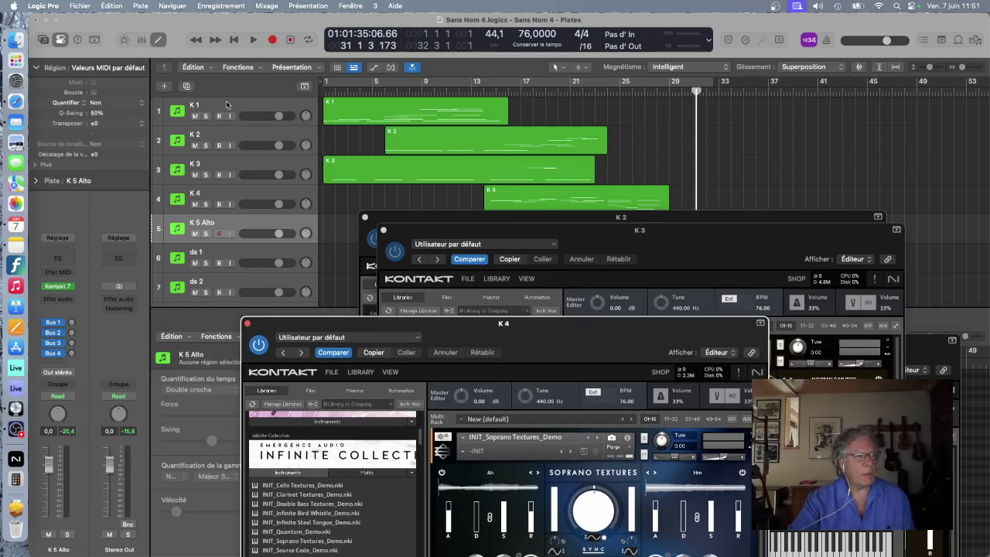
click(226, 104)
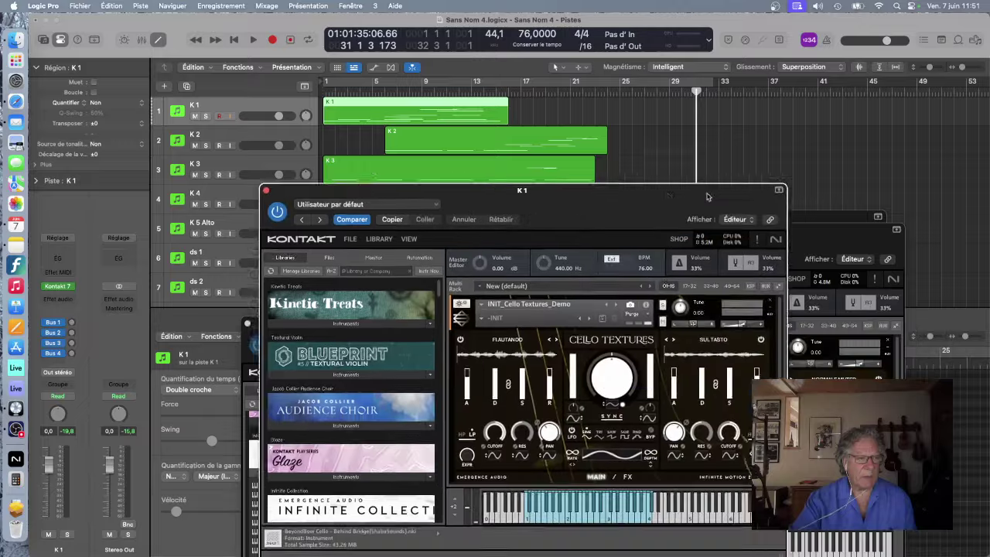
drag(696, 181, 700, 132)
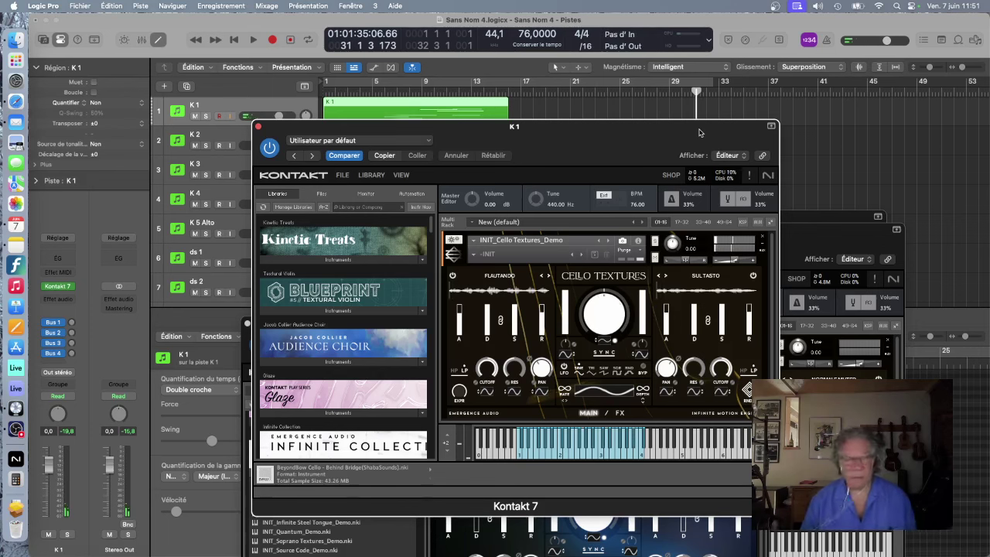
drag(587, 146, 481, 76)
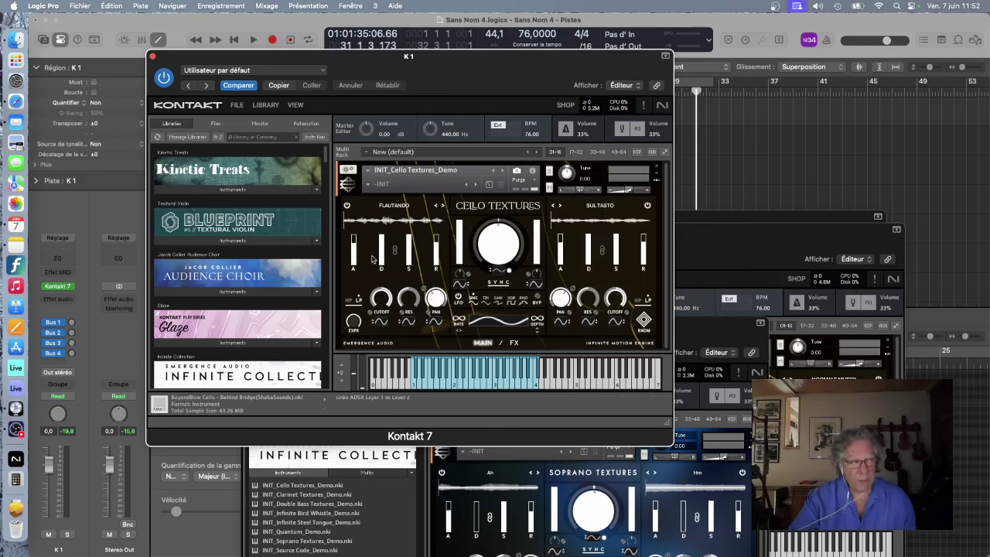
- Adjust the attack of the Flautando and Sul Tasto layers in the Cello Textures instrument
drag(355, 253, 360, 214)
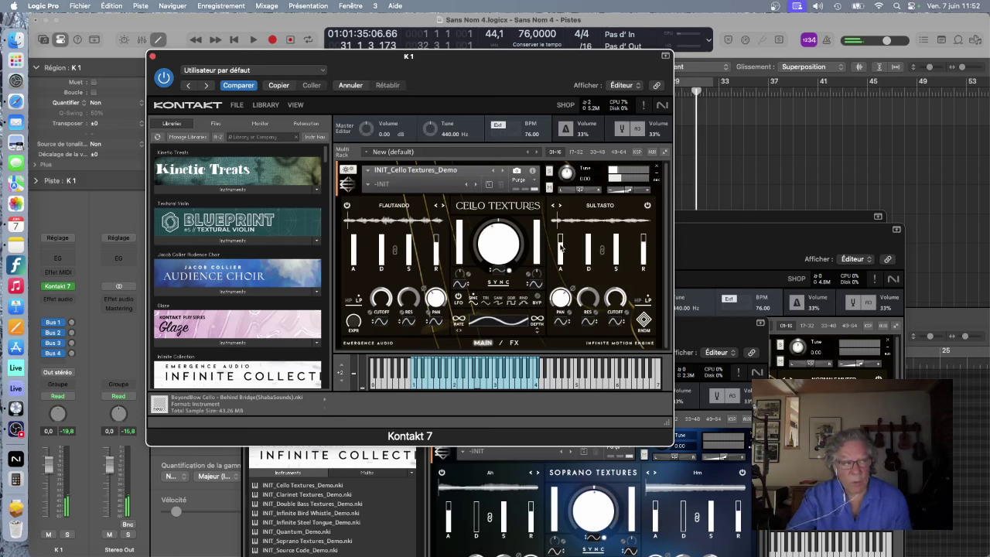
drag(561, 244, 556, 256)
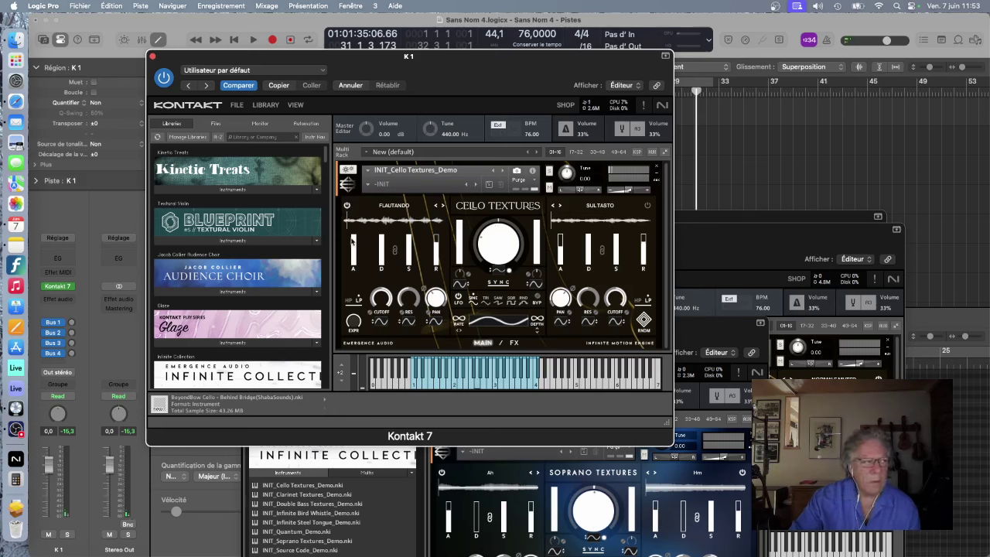
drag(355, 241, 356, 272)
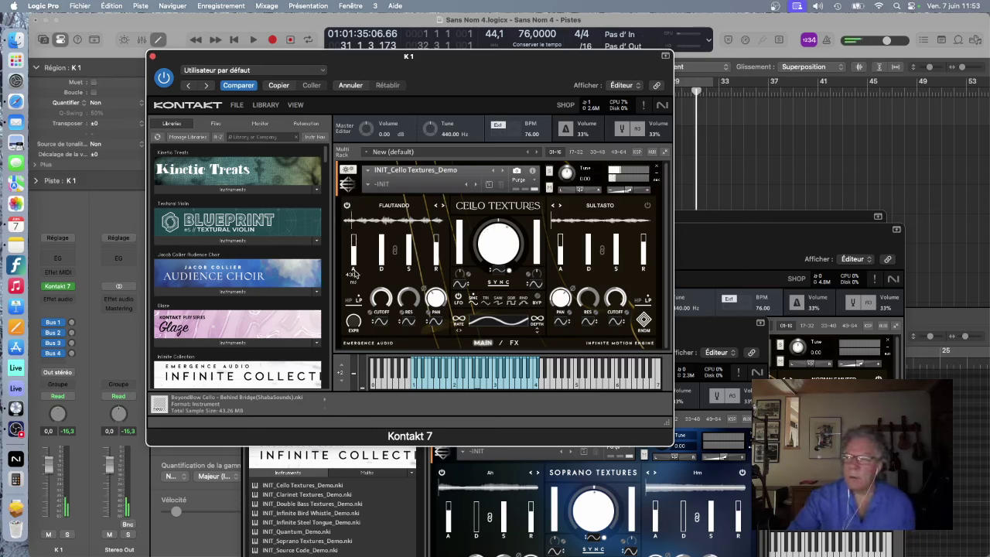
drag(355, 274, 356, 273)
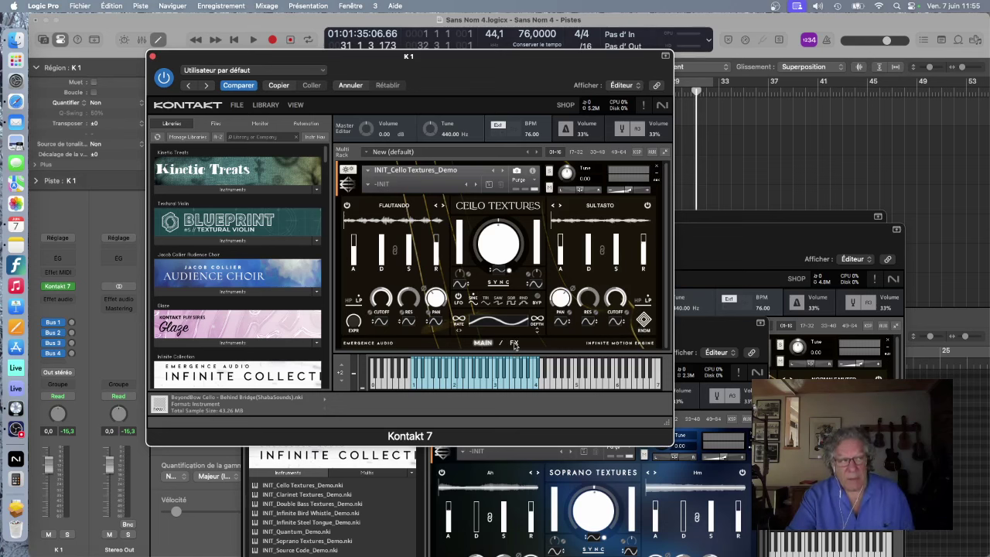
- View the effects page of Cello Textures, return to its main page and move the K 1 window aside
click(514, 343)
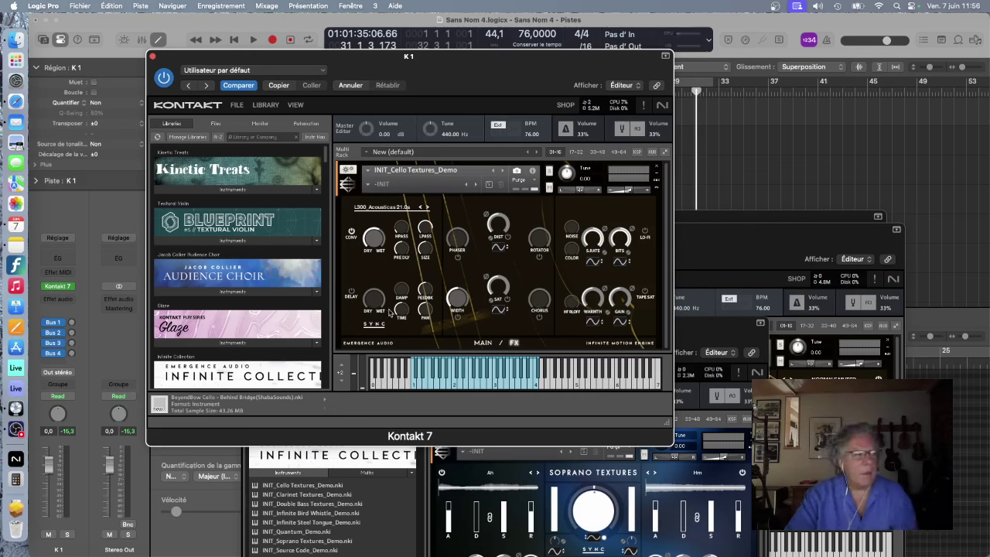
click(482, 343)
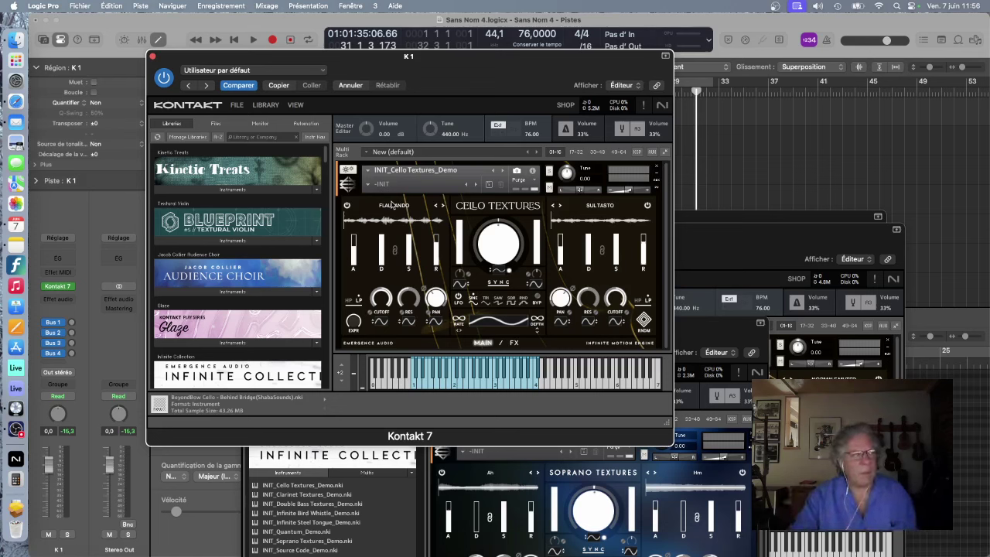
drag(389, 64, 573, 254)
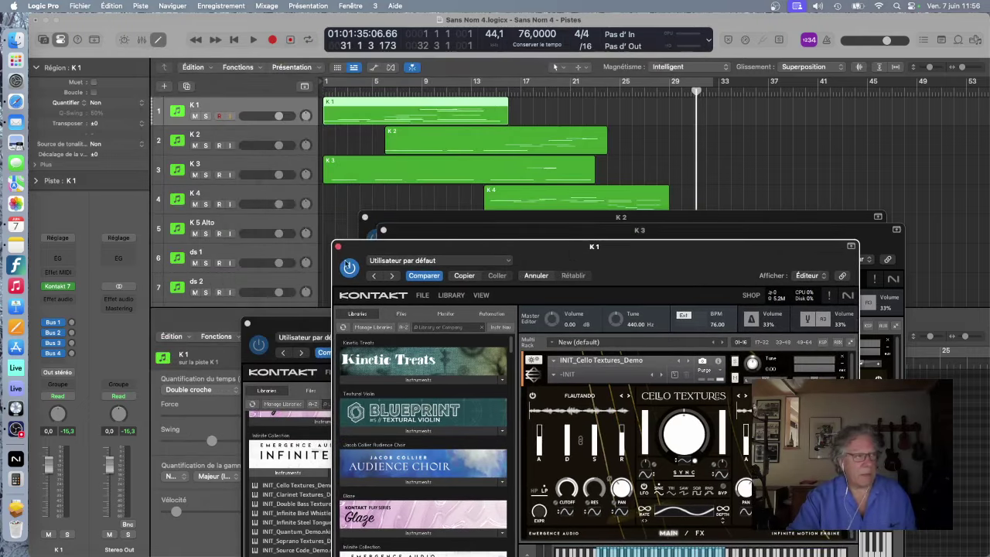
- Select the K 2 track, review its Clarinet Textures instrument and close its Kontakt window
click(493, 218)
drag(517, 225, 449, 133)
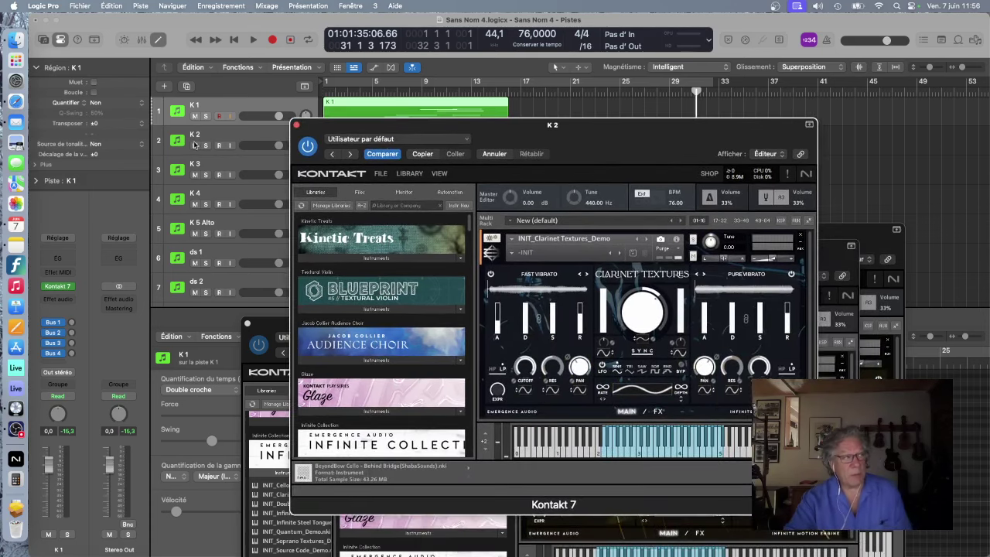
click(228, 137)
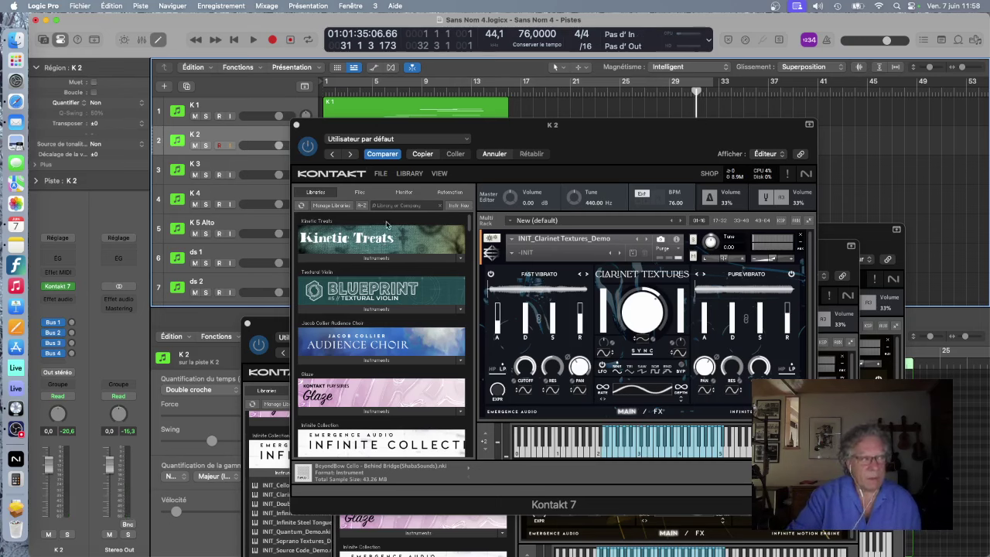
scroll(408, 406, down, 4)
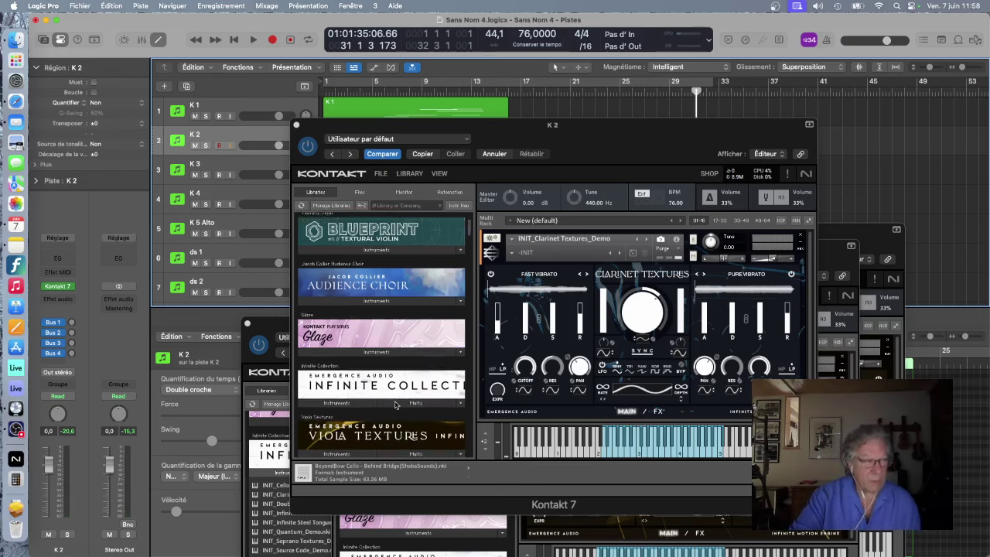
click(298, 126)
- Select the K 3 region, review its Double Bass Textures instrument and close its Kontakt window
click(572, 172)
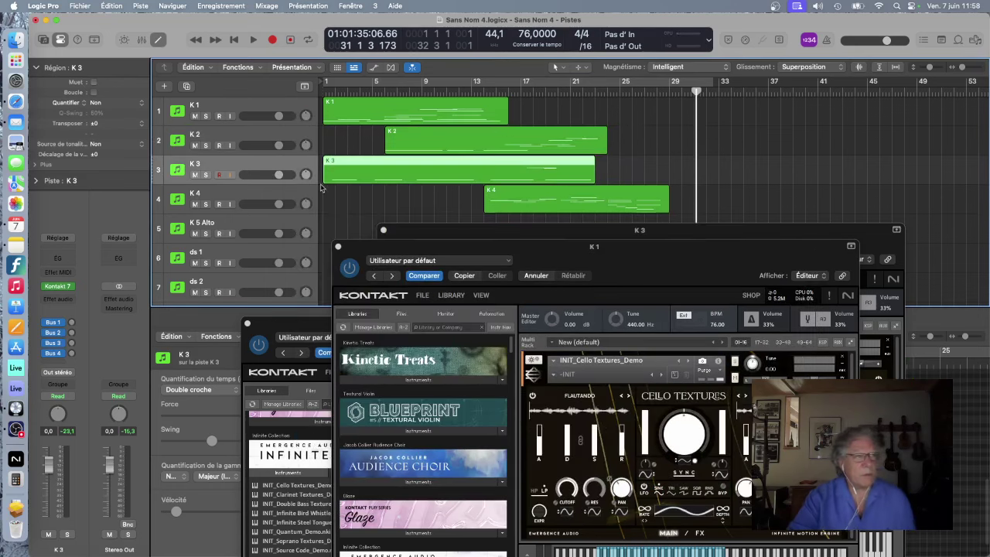
drag(580, 246, 527, 143)
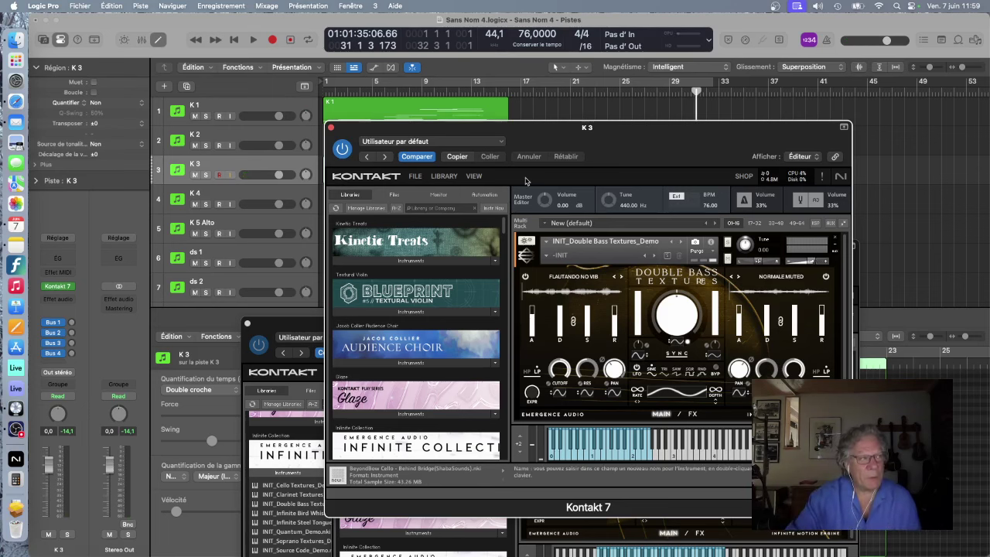
click(331, 128)
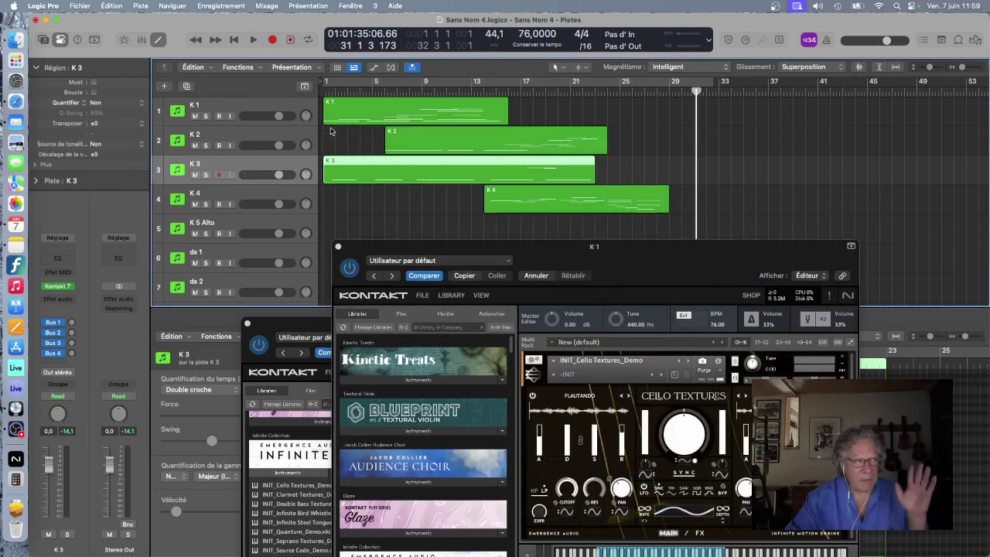
- Close the remaining K 1 and K 4 Kontakt windows
click(339, 246)
drag(540, 323, 542, 306)
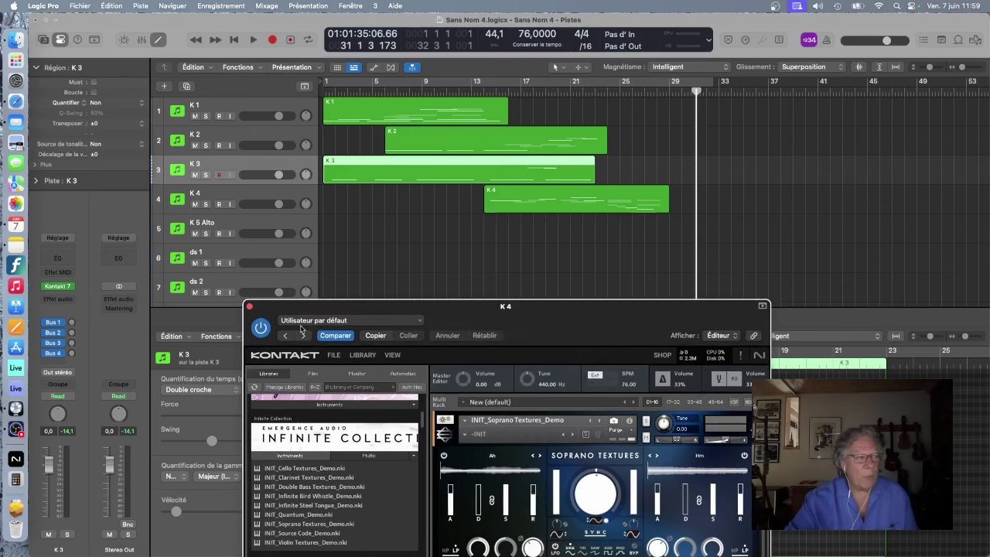
click(249, 306)
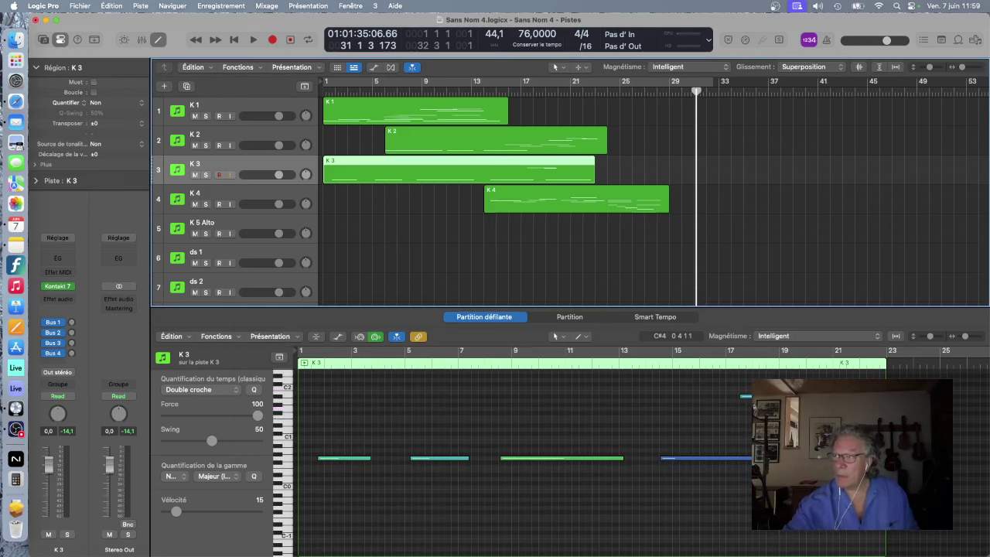
- Open the K 5 Alto track's Kontakt window and set the first Viola Textures layer to SUL PONT SOFT ALT
click(177, 228)
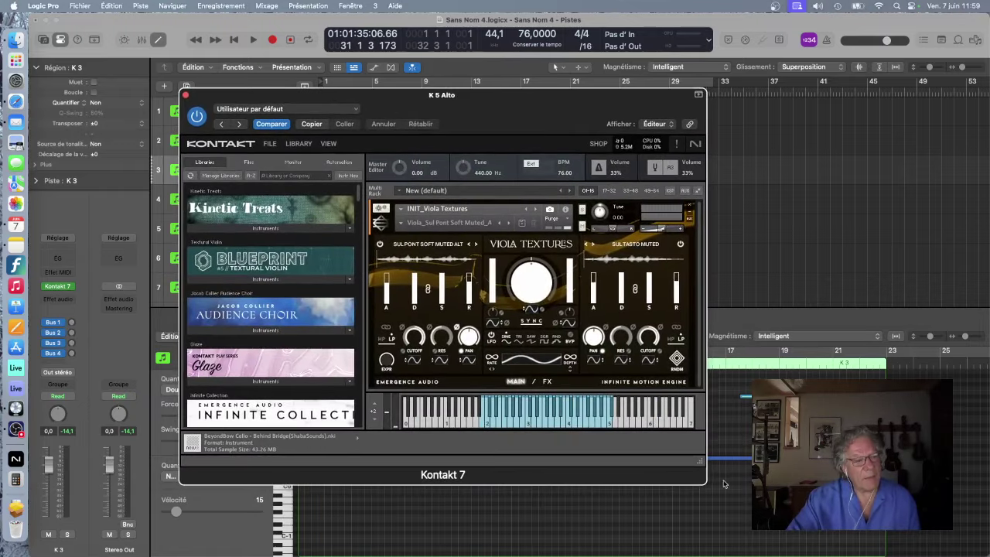
drag(701, 464, 715, 486)
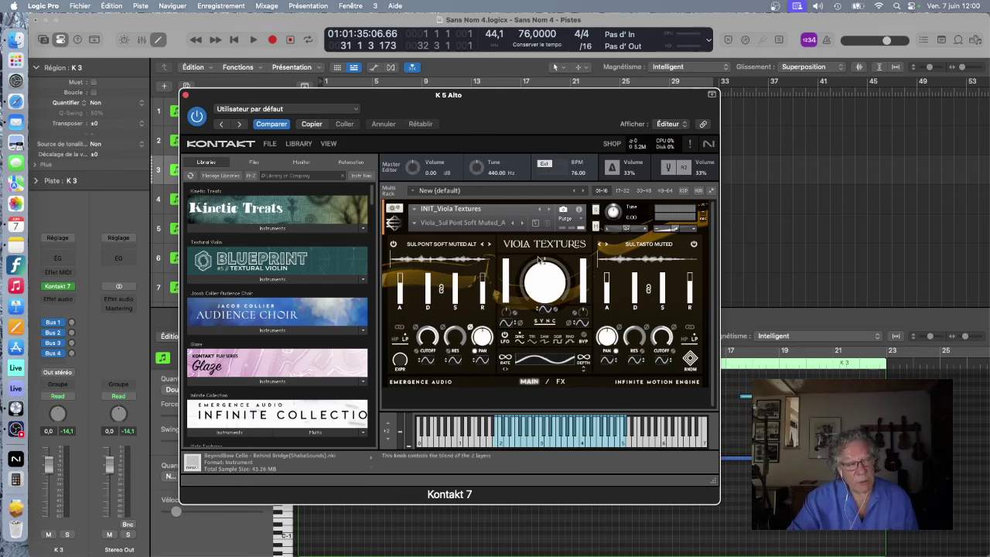
click(424, 247)
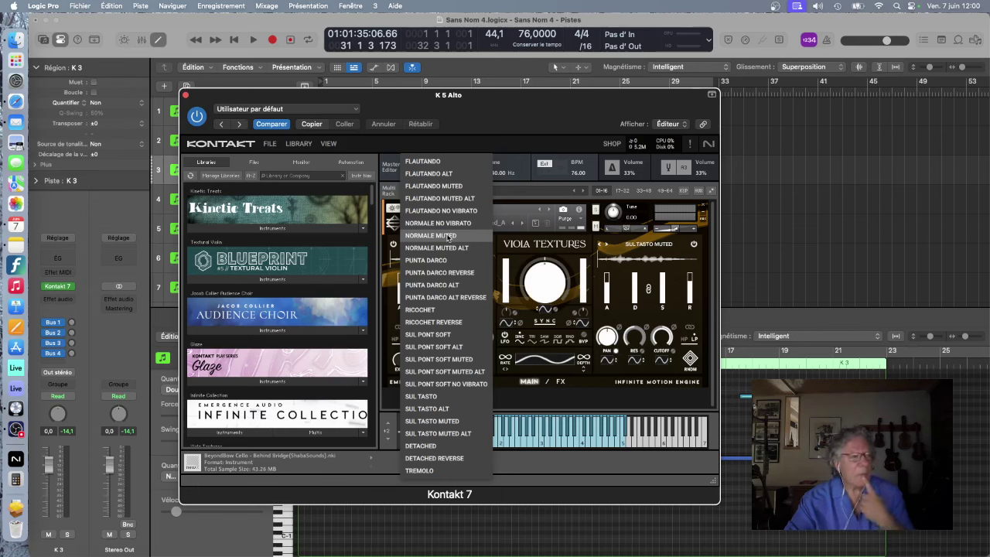
click(433, 346)
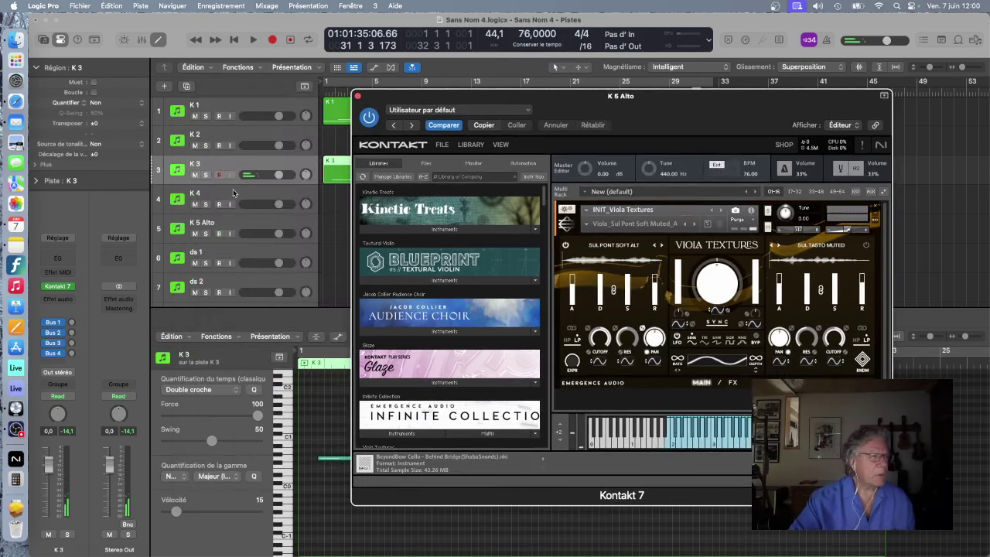
- Select the K 5 Alto track and set the first Viola Textures layer to SUL PONT SOFT MUTED
click(232, 225)
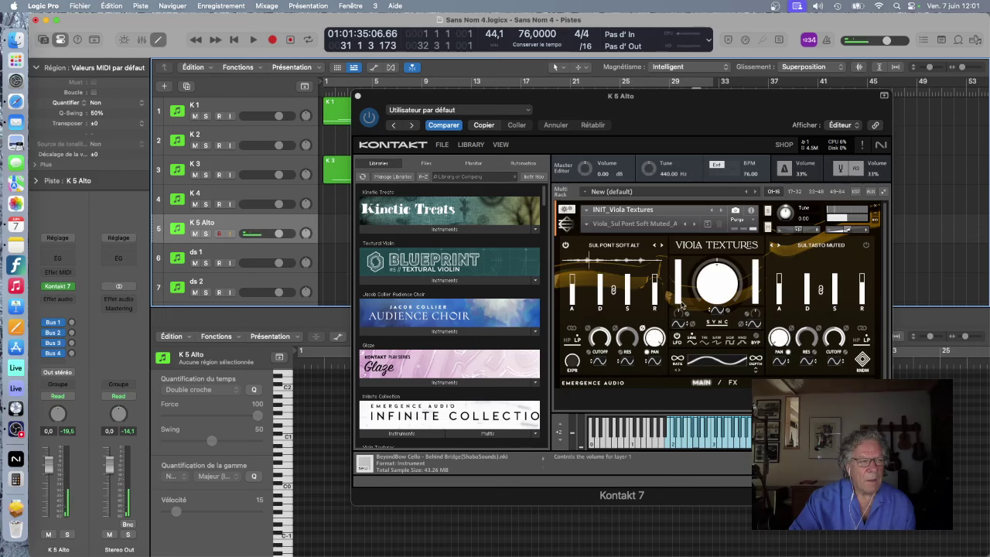
click(623, 246)
click(623, 246)
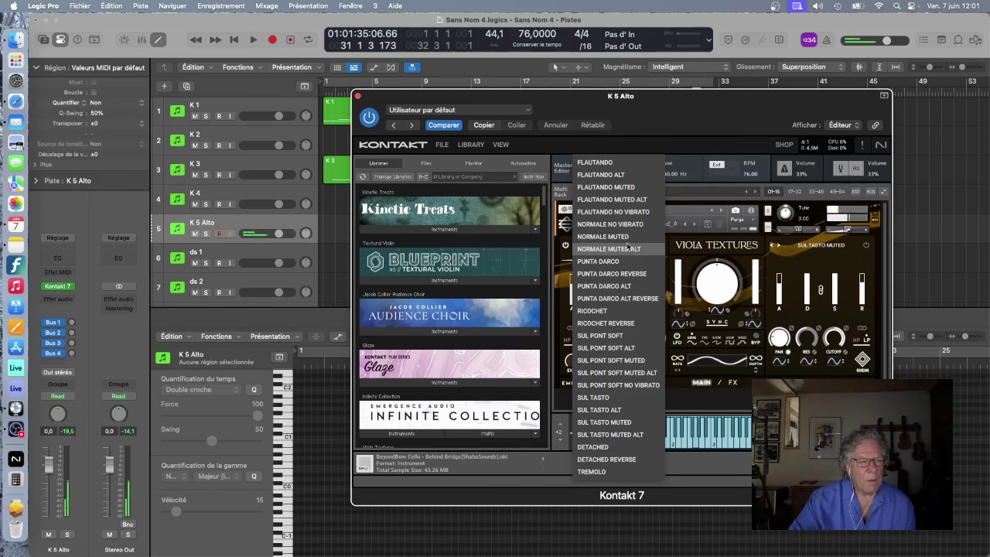
click(619, 361)
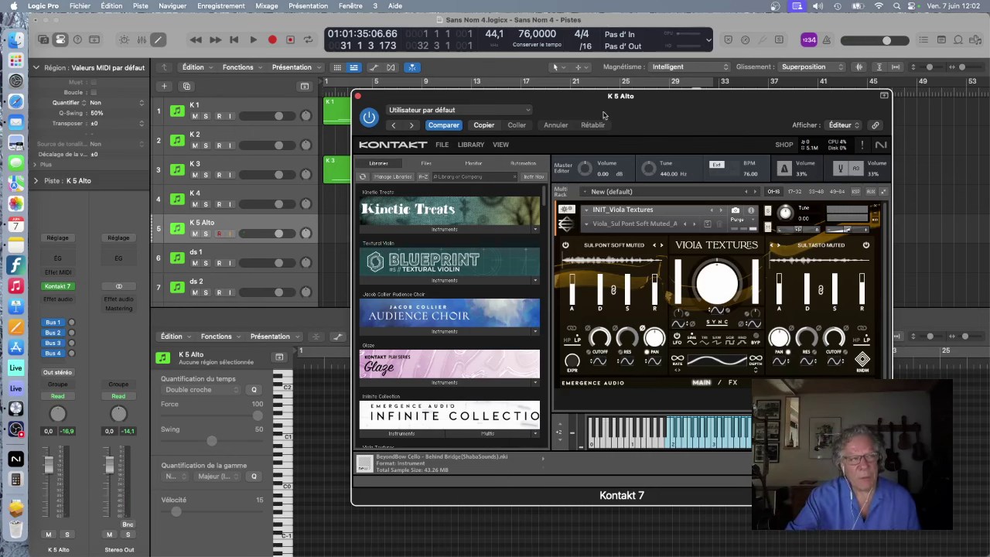
- Reposition the K 5 Alto Kontakt window to show the whole instrument and set the second viola layer to FLAUTANDO
drag(662, 98, 486, 101)
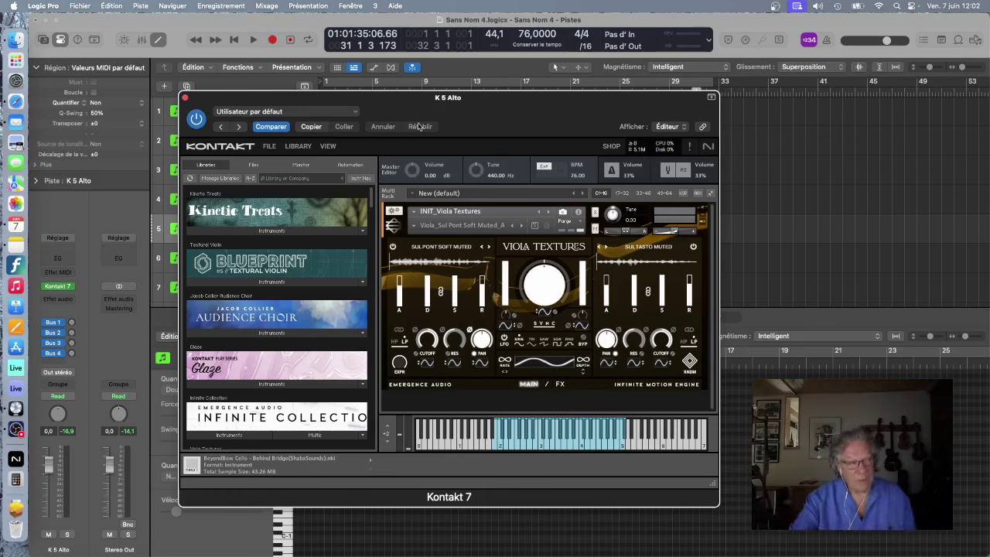
click(440, 247)
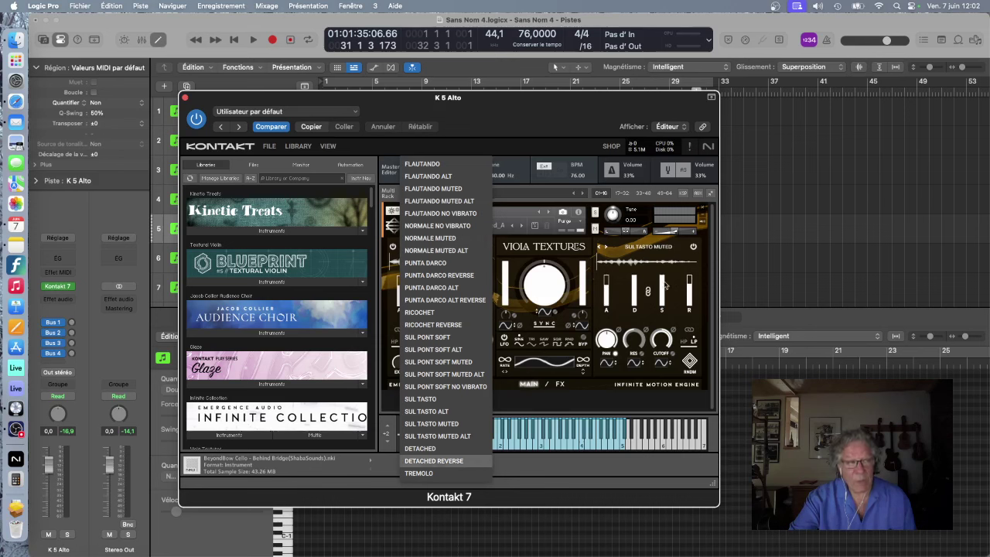
click(646, 248)
click(646, 248)
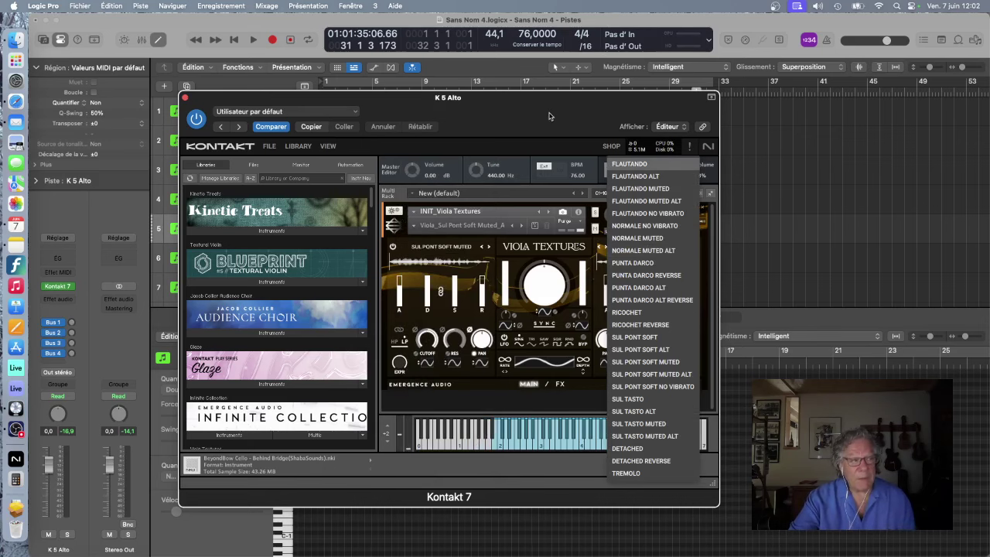
drag(566, 118, 566, 118)
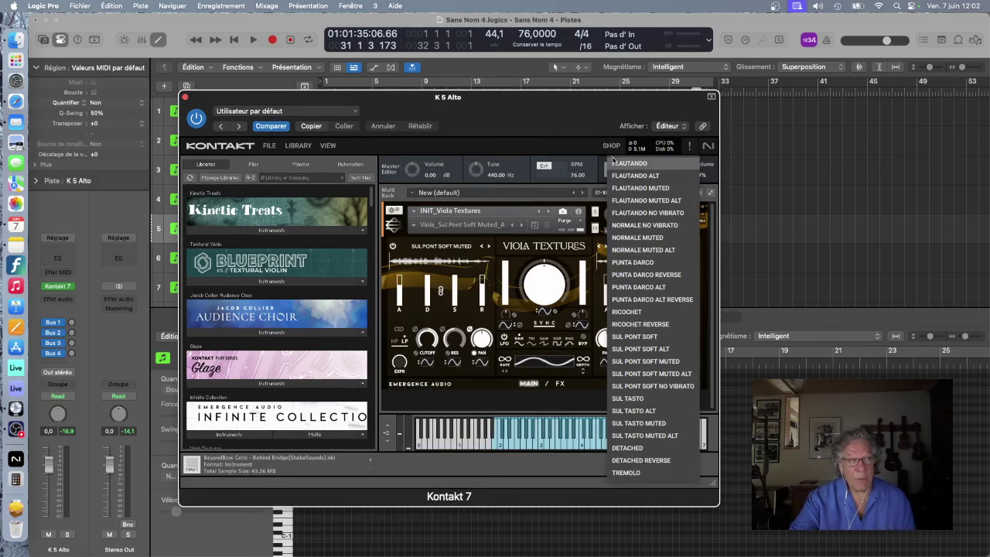
click(630, 164)
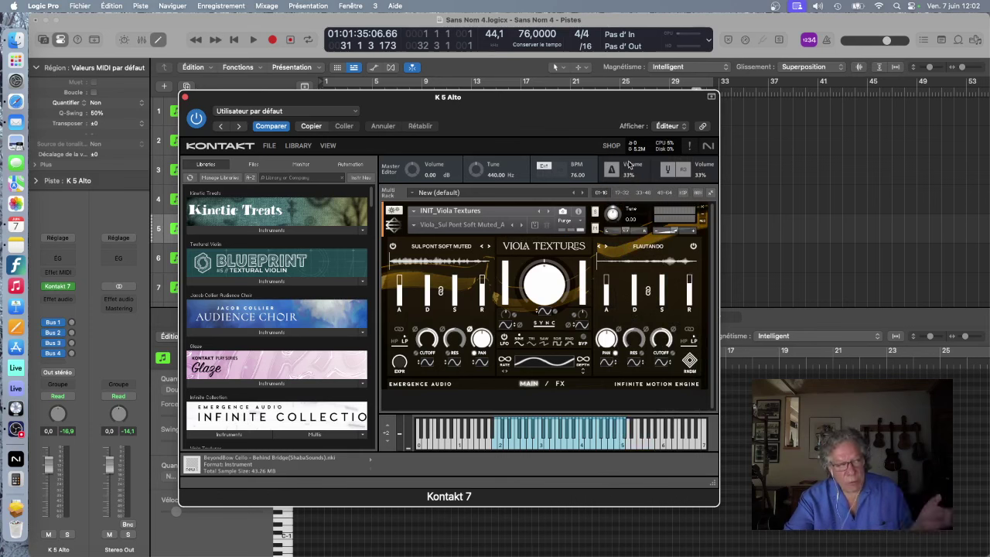
- Load the factory Alternates preset Viola_Sul Pont Soft_Alternate into the Viola Textures instrument
click(413, 226)
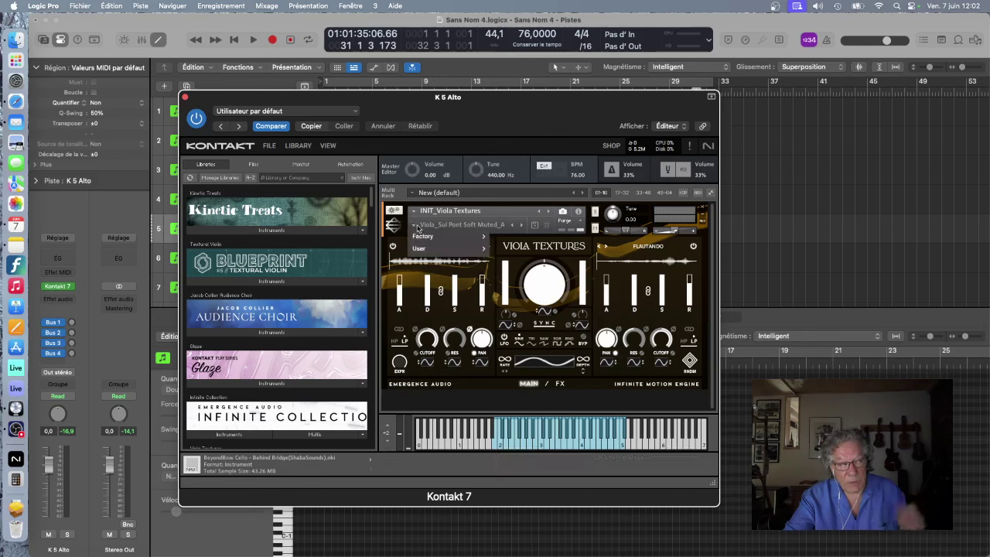
click(425, 237)
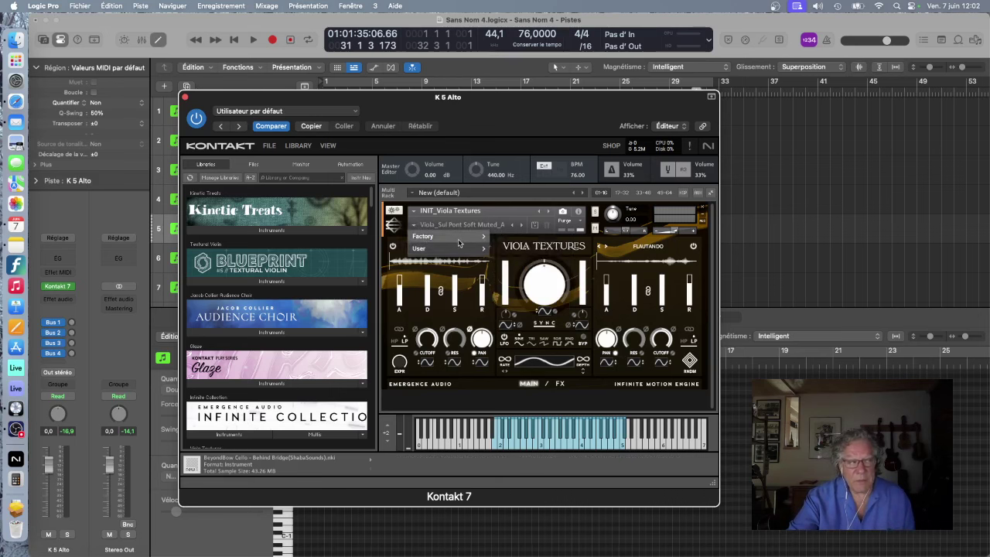
click(413, 226)
mouse_move(527, 253)
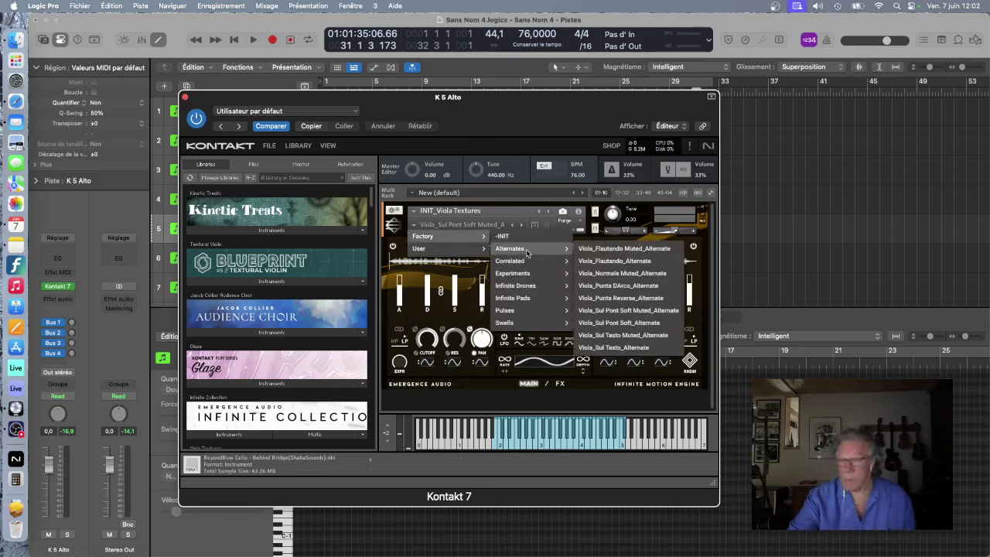
click(611, 324)
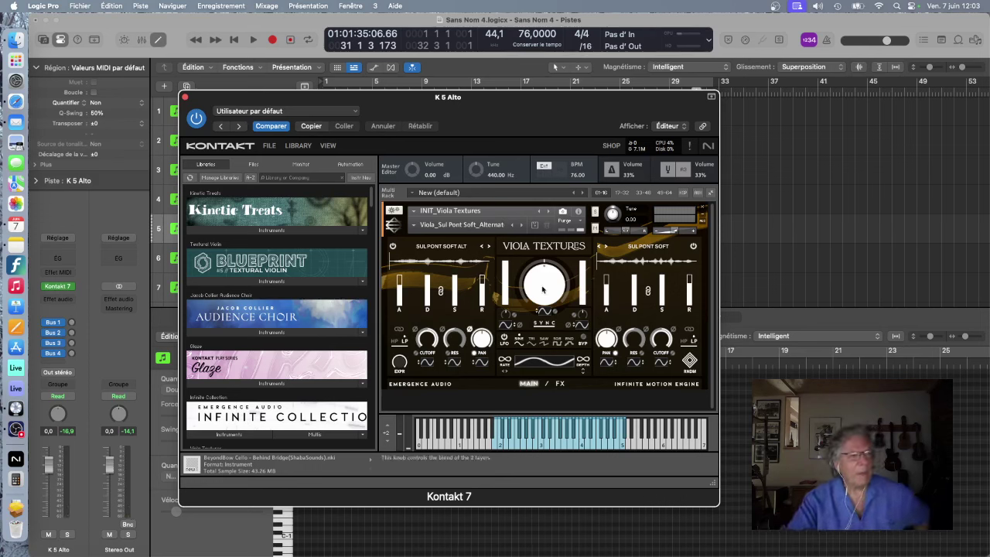
- Load the factory Experiments preset Viola_Cosmic Wolves_Experiment and adjust the Rotator amount in its effects
click(415, 226)
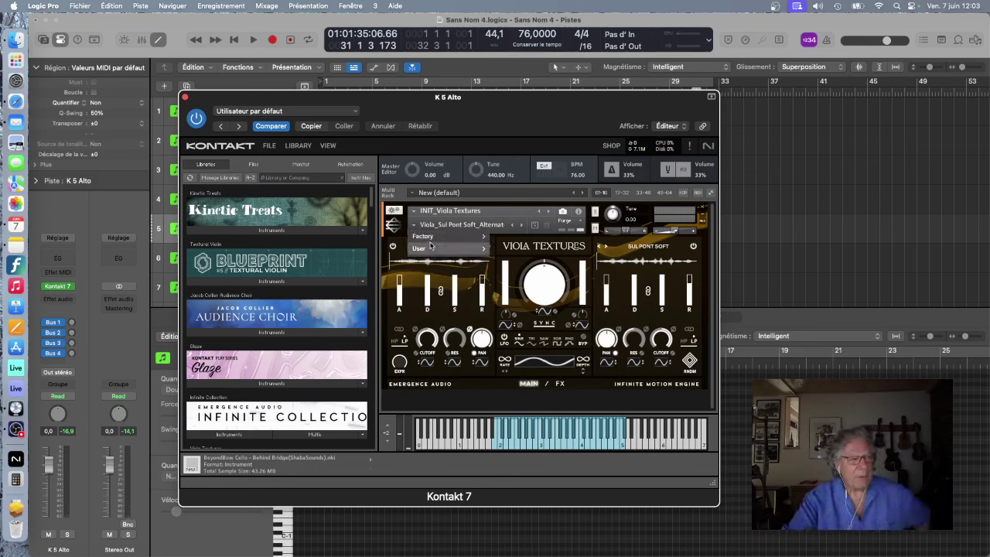
mouse_move(430, 240)
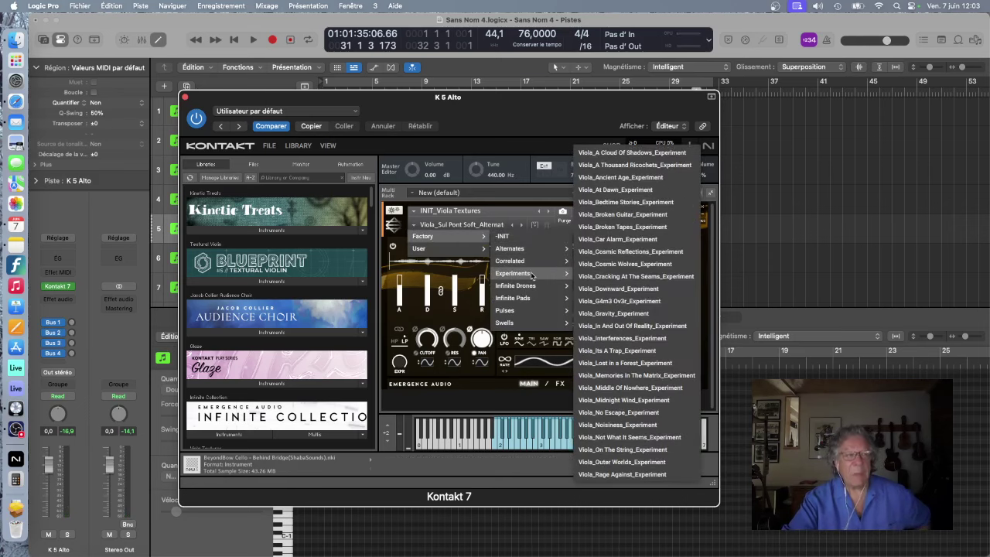
click(616, 264)
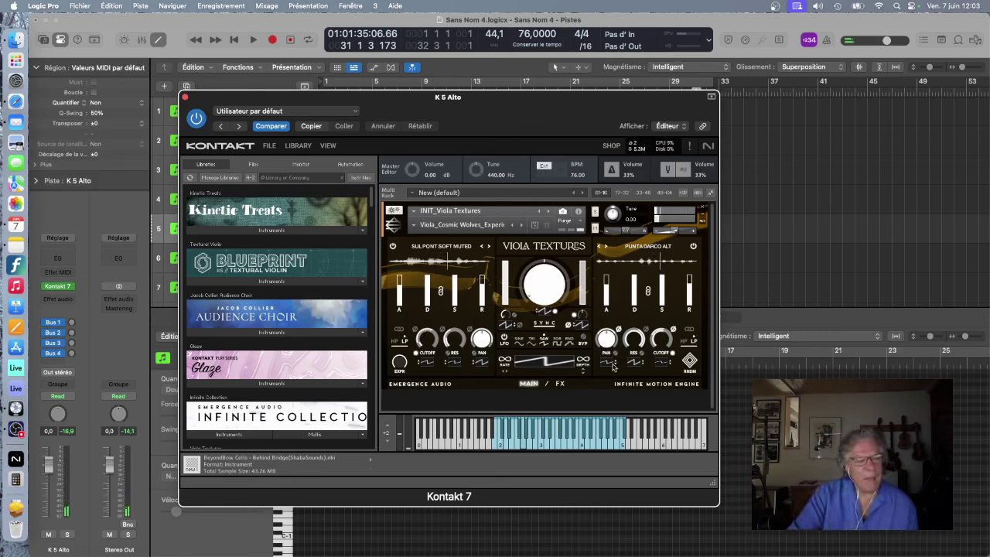
click(560, 384)
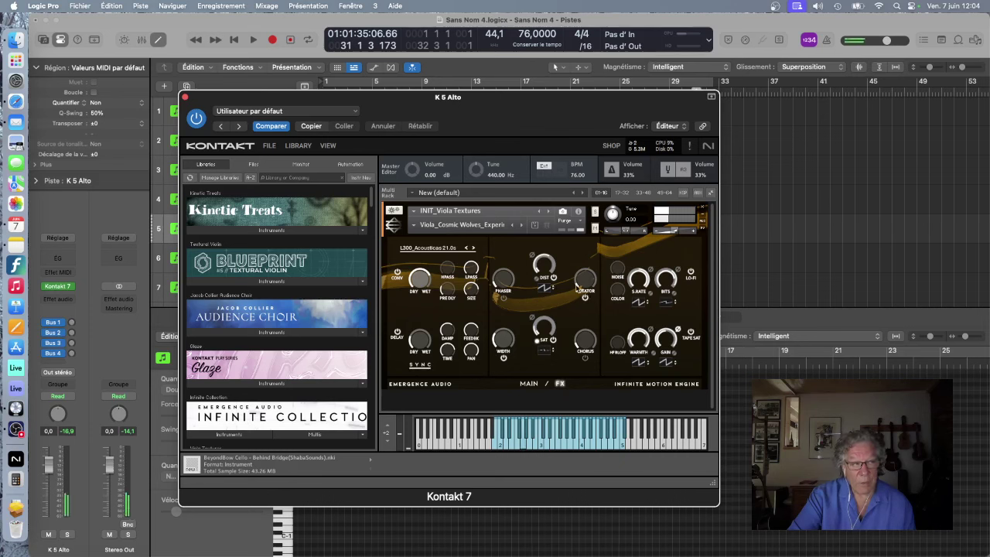
drag(582, 283, 585, 270)
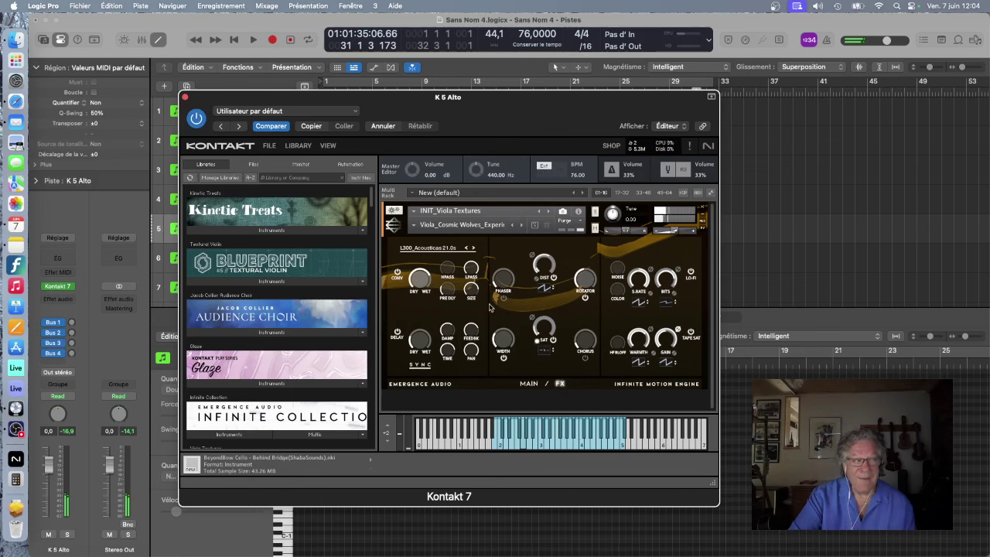
- Load the factory Experiments preset Viola_A Thousand Ricochets_Experiment into the Viola Textures instrument
click(416, 231)
mouse_move(418, 237)
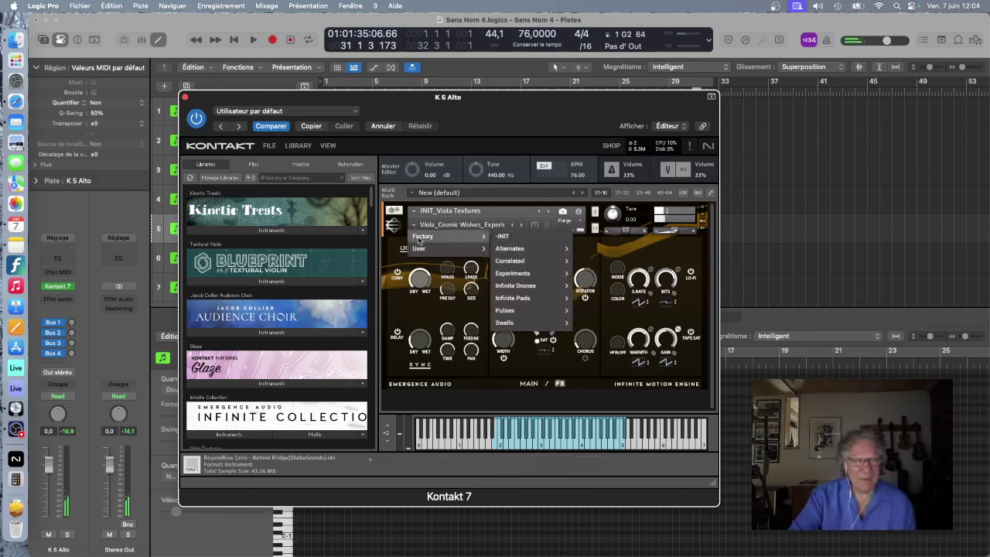
mouse_move(512, 275)
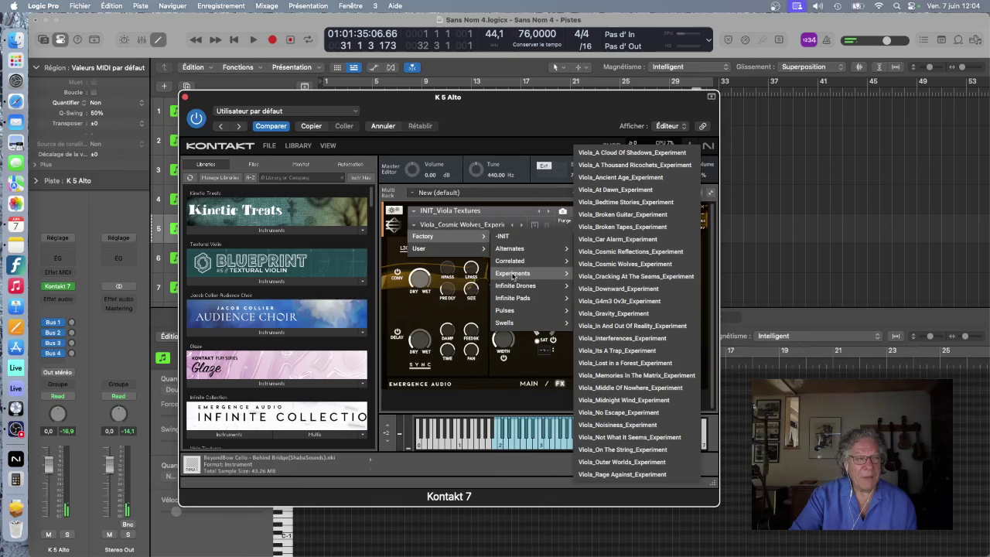
click(641, 170)
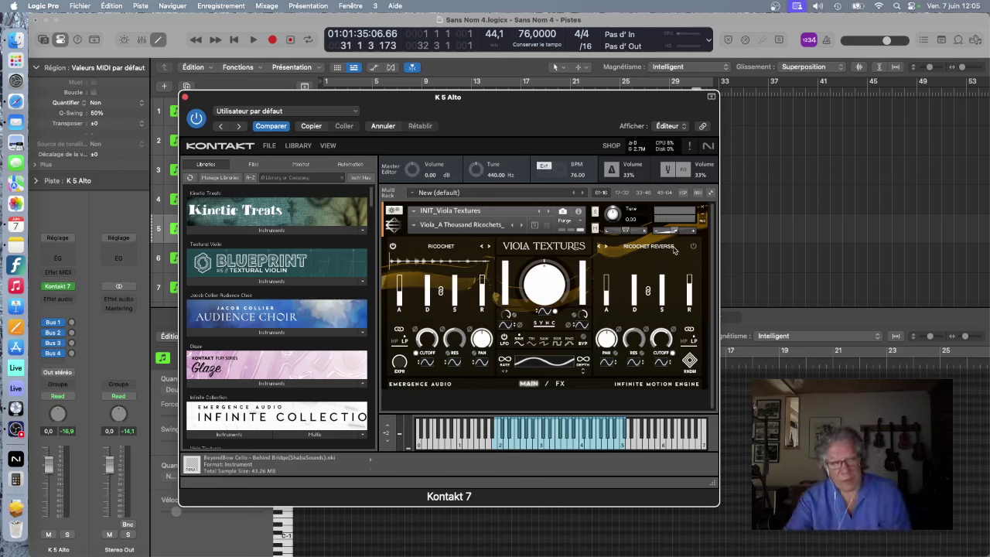
- Audition the RICOCHET REVERSE layer with the first layer off, and set the second layer to PUNTA DARCO
click(392, 247)
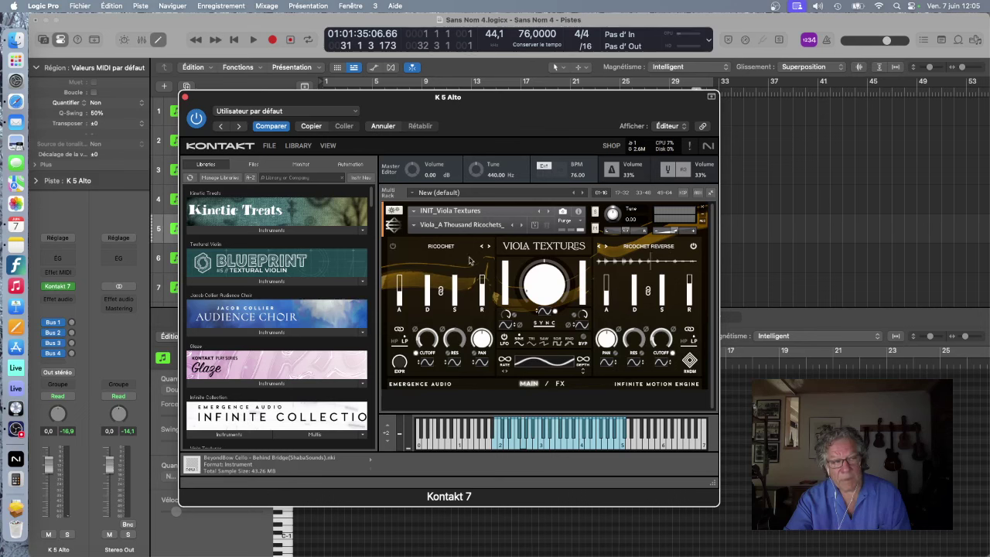
click(648, 247)
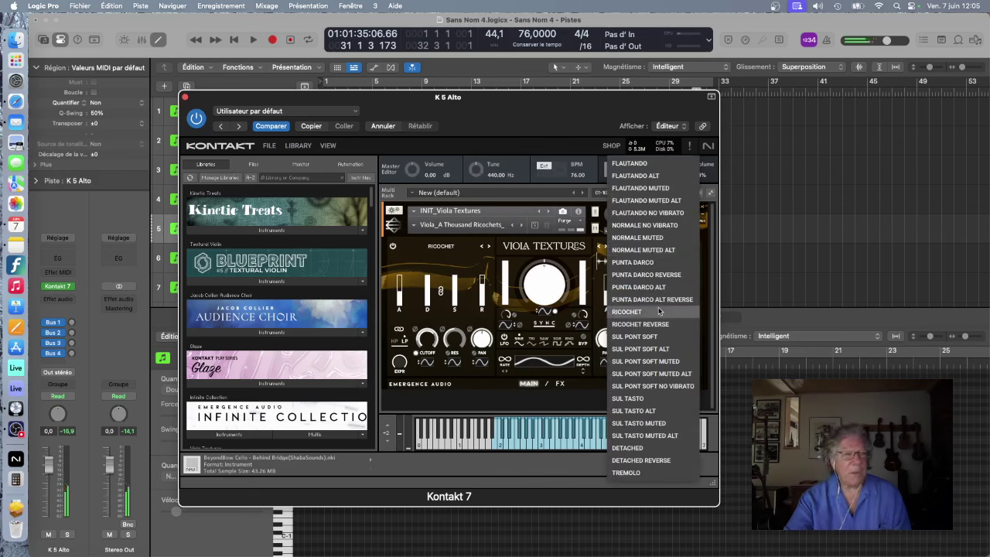
click(638, 265)
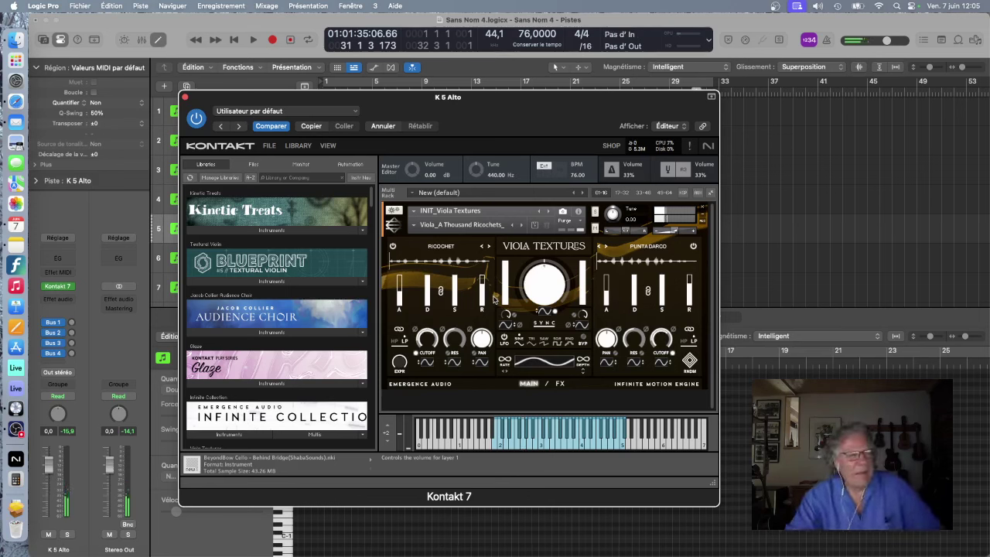
- Load the factory Pulses preset Viola_Gentle Glint II_Pulse into the Viola Textures instrument
click(414, 225)
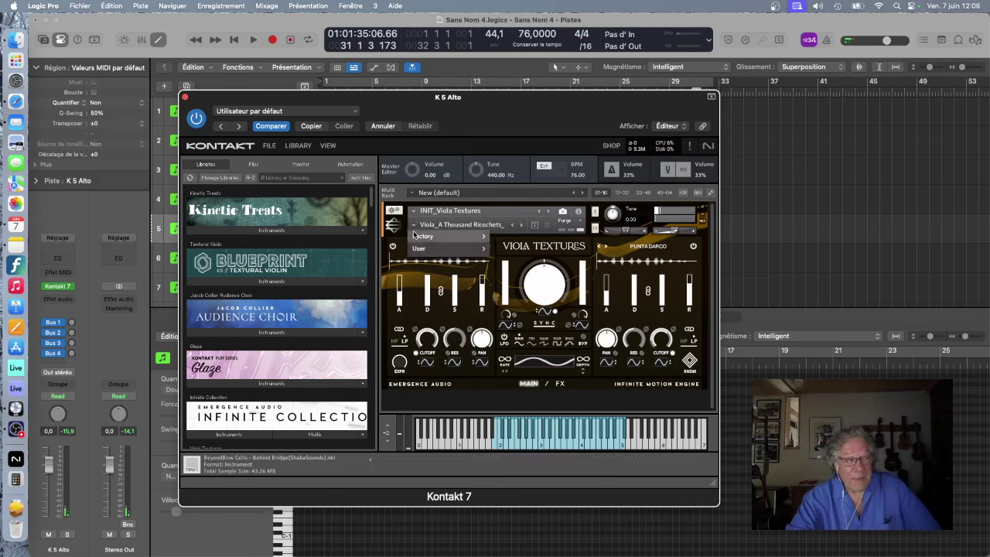
mouse_move(448, 236)
mouse_move(510, 315)
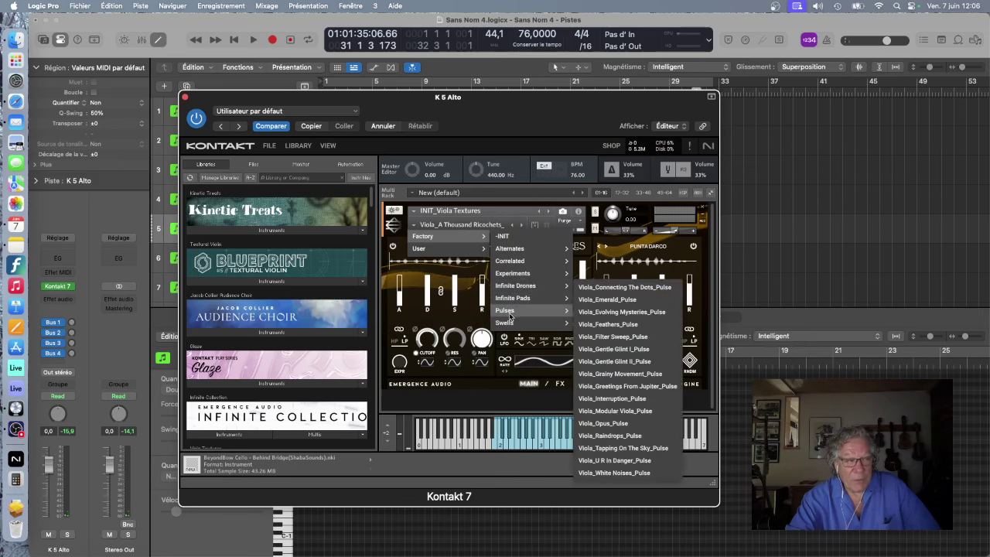
click(609, 362)
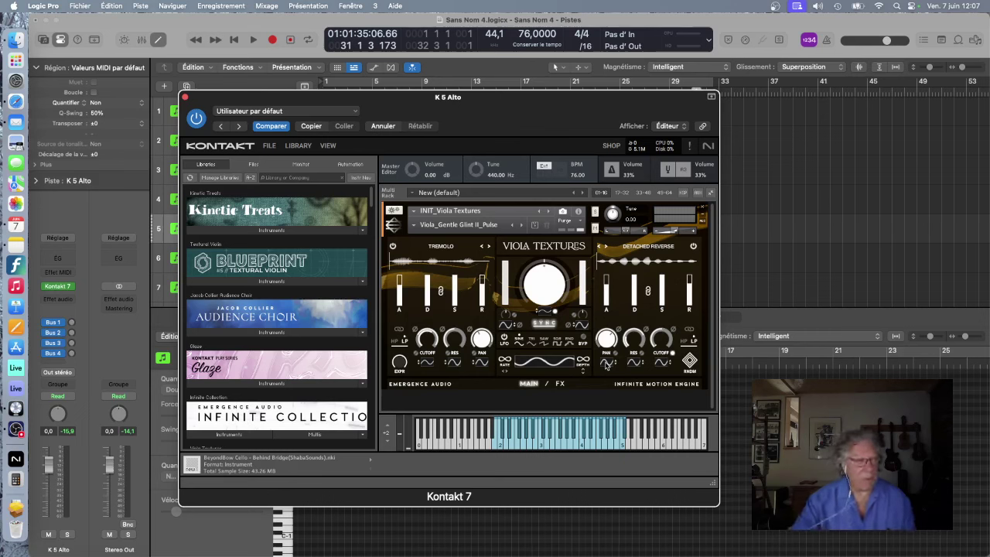
- Load the multi A Moment To Remember_Multi from the Infinite Collection library and review the instruments it contains
scroll(259, 355, down, 4)
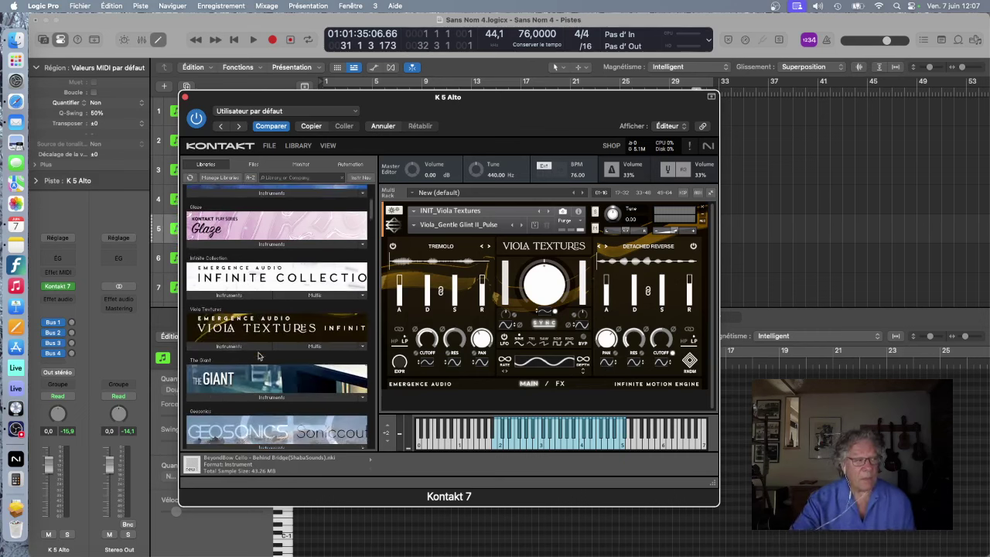
click(227, 293)
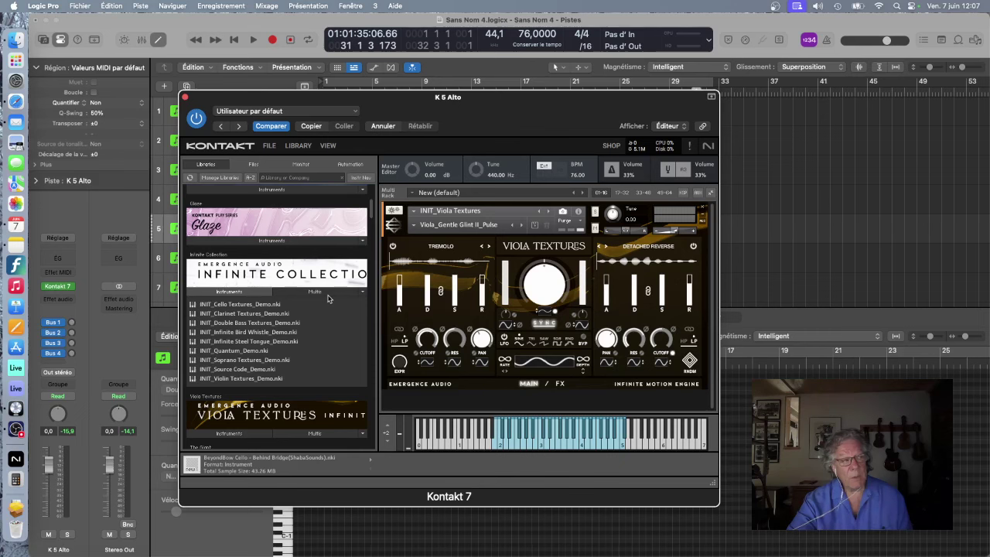
click(323, 294)
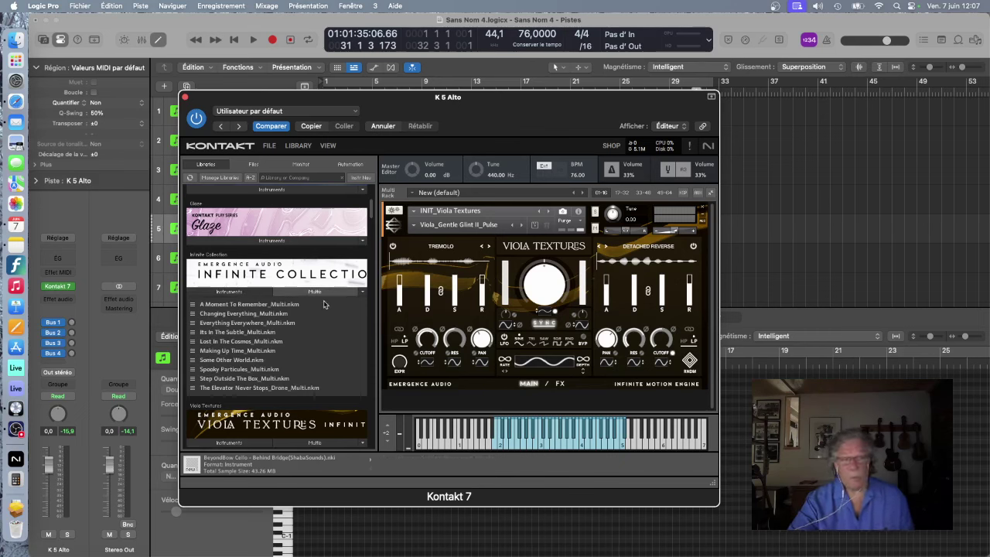
click(236, 307)
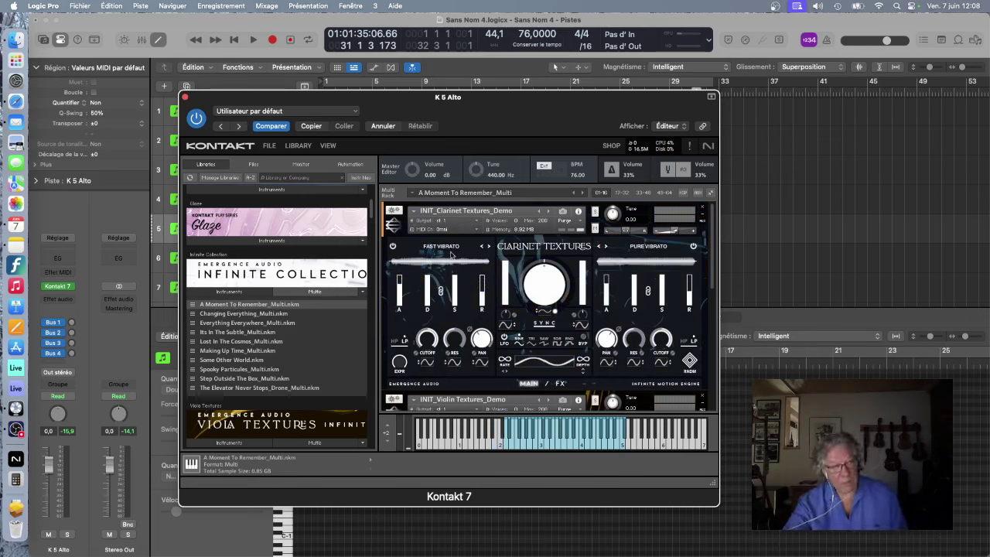
scroll(586, 286, down, 1)
scroll(586, 287, down, 3)
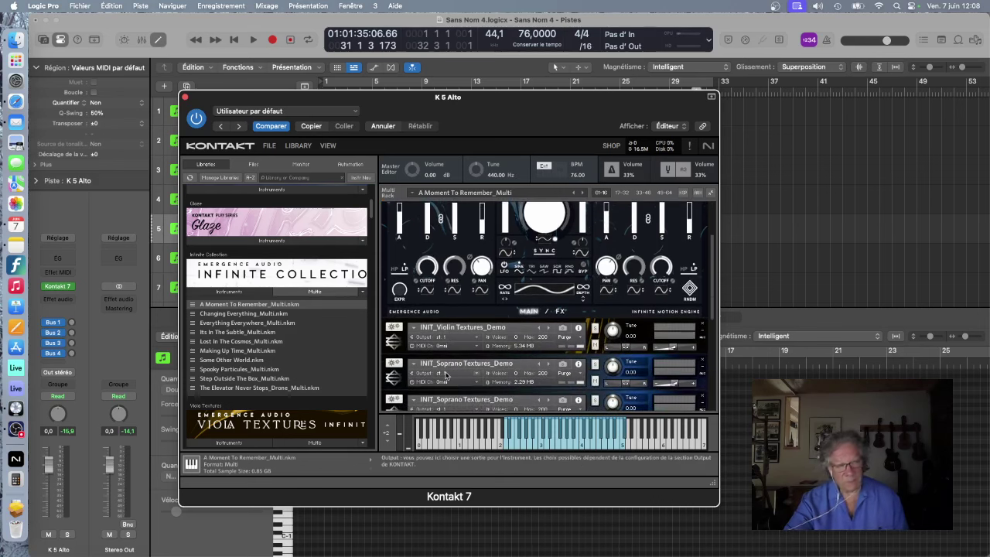
scroll(454, 370, down, 2)
scroll(454, 370, down, 5)
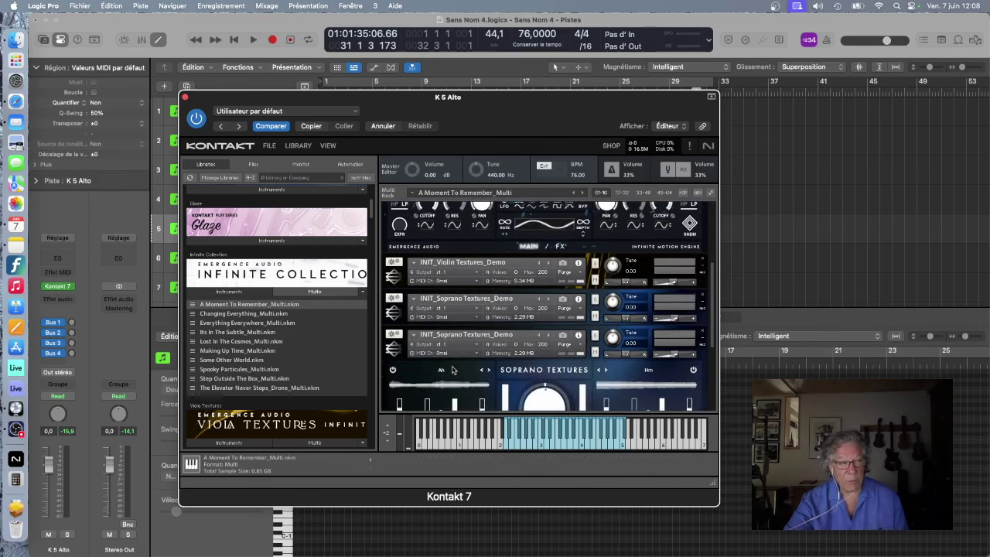
scroll(454, 370, down, 10)
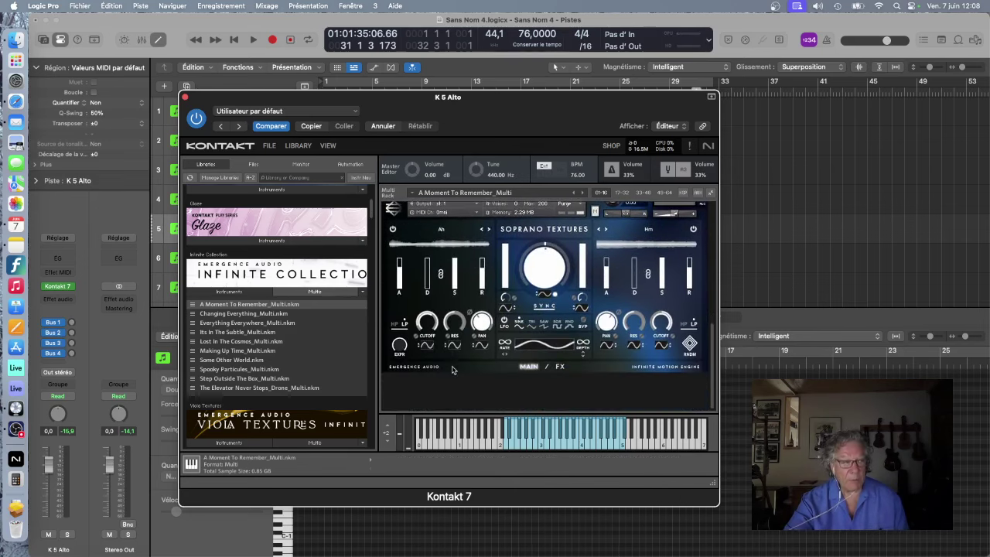